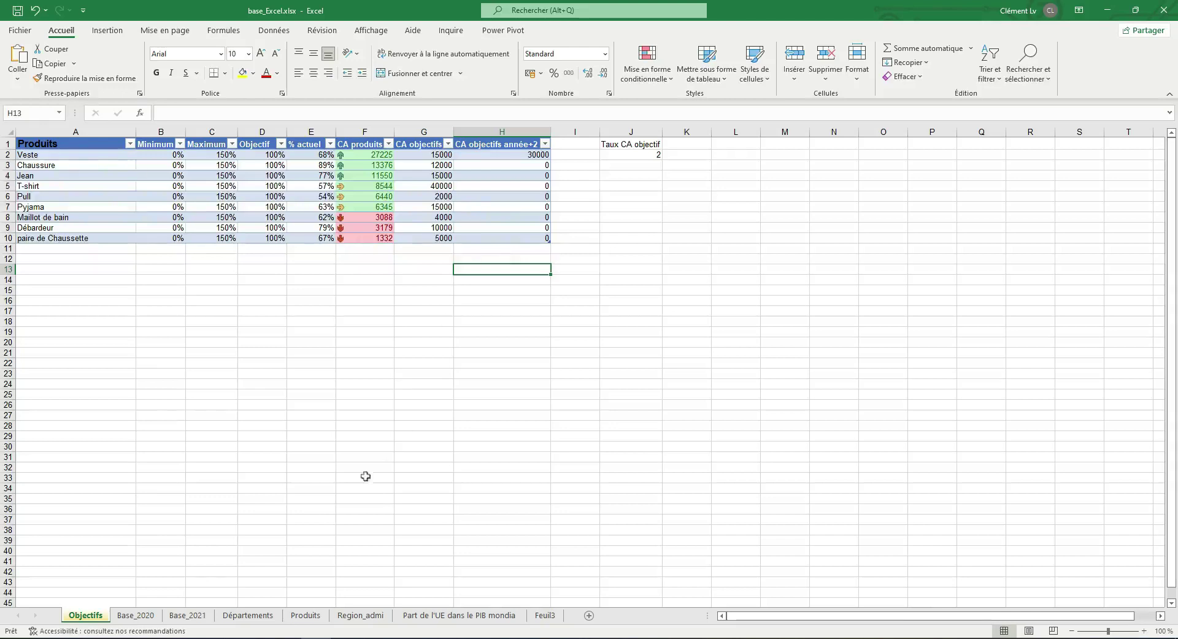
Switch to the Base_2021 sheet and select column I, Chiffre d'affaires_N+1
left_click(187, 615)
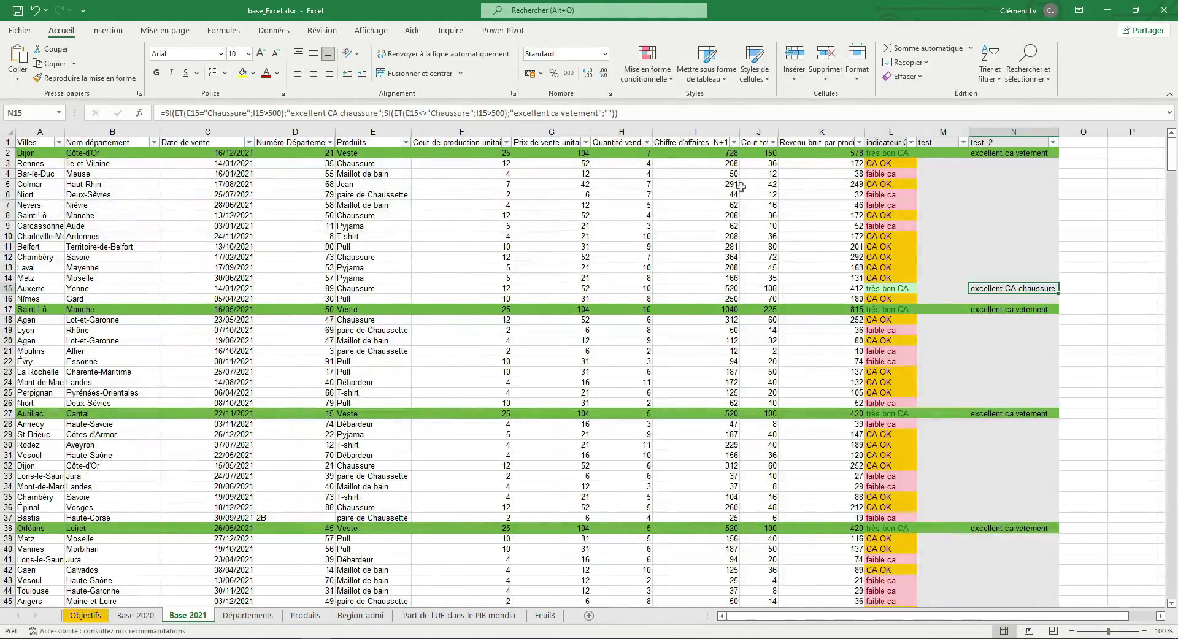
left_click(704, 131)
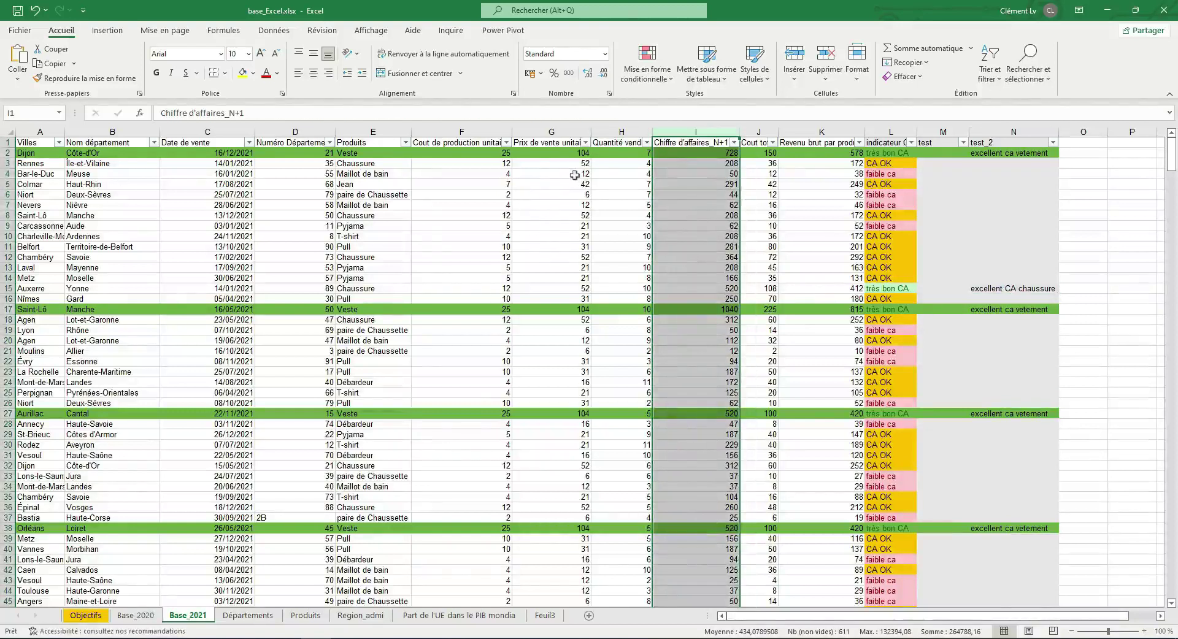
Hide columns A–H and J–N so only Chiffre d'affaires_N+1 remains visible
left_click(250, 243)
left_click_drag(38, 132, 642, 130)
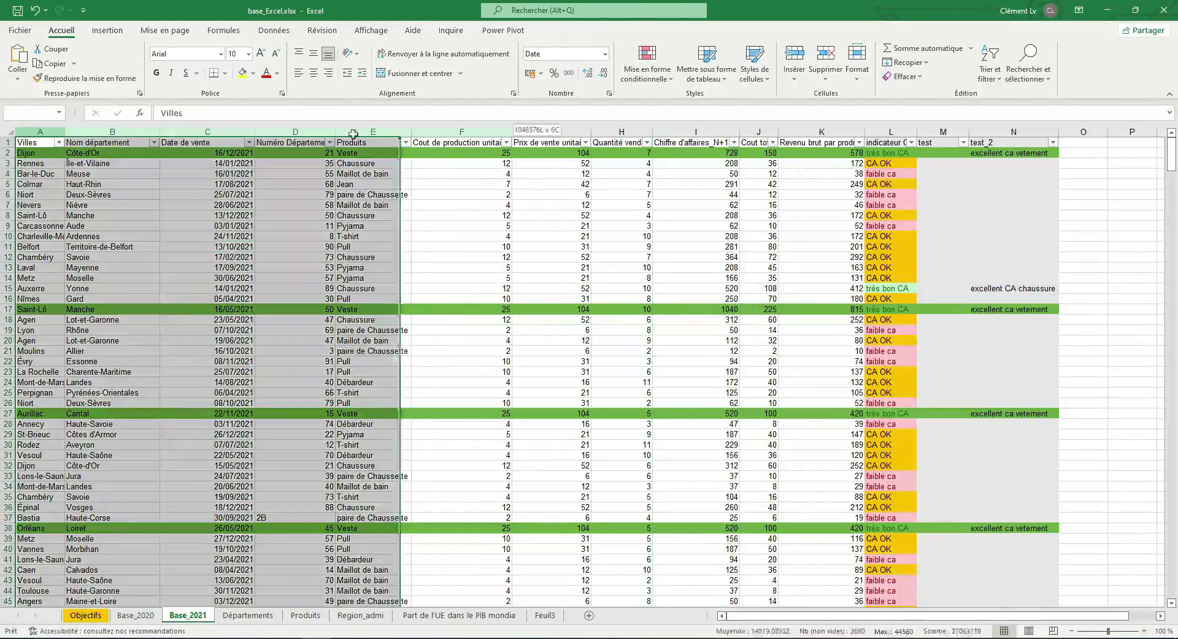
left_click_drag(758, 131, 1003, 127)
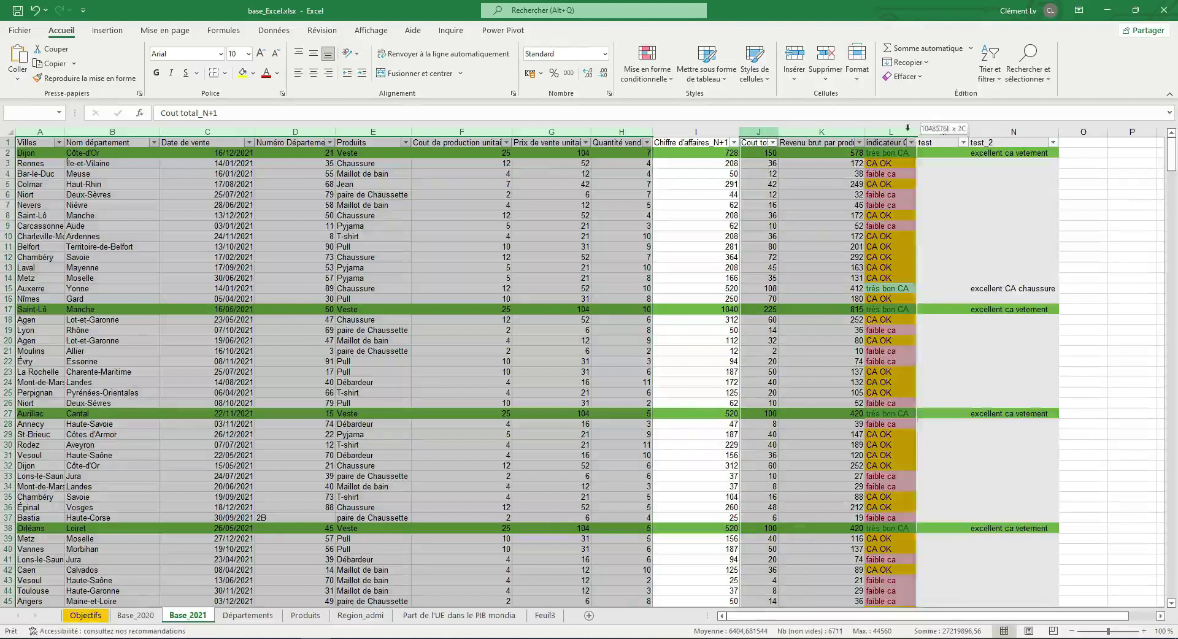
right_click(994, 127)
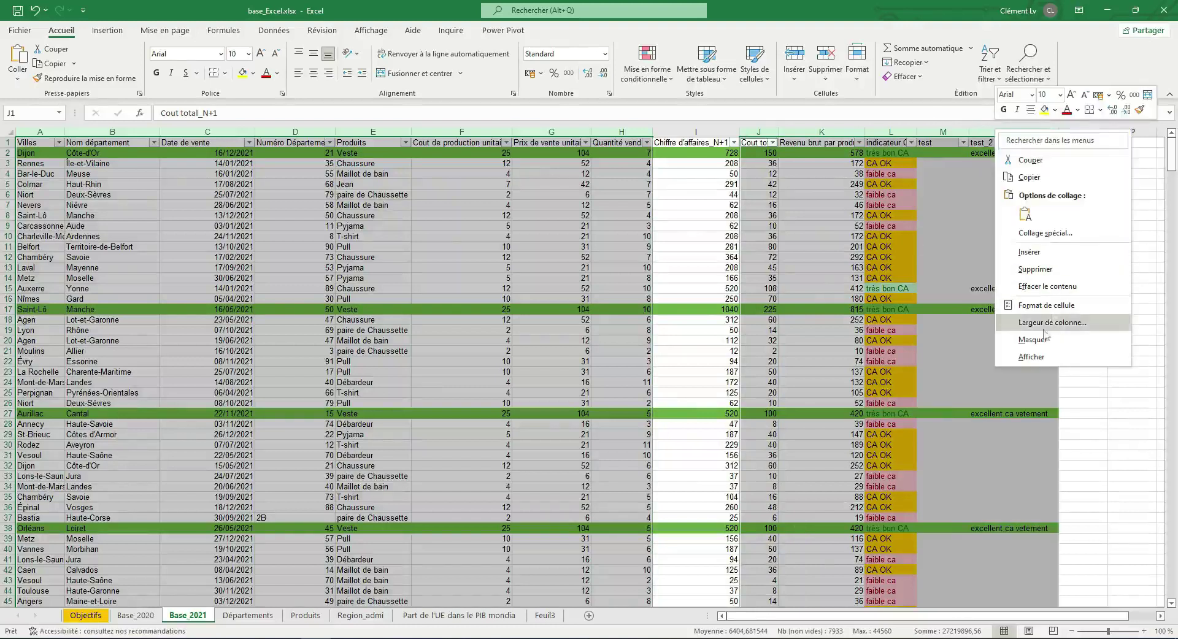
left_click(1037, 337)
left_click(618, 257)
left_click_drag(203, 188, 592, 377)
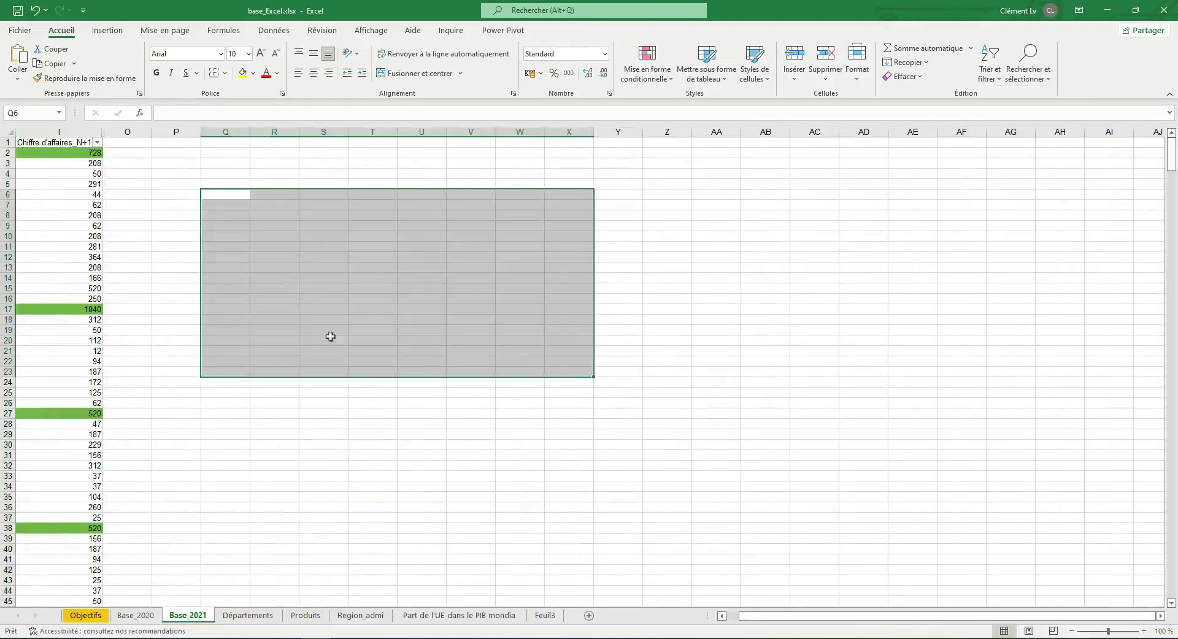
left_click_drag(325, 341, 326, 332)
left_click(230, 252)
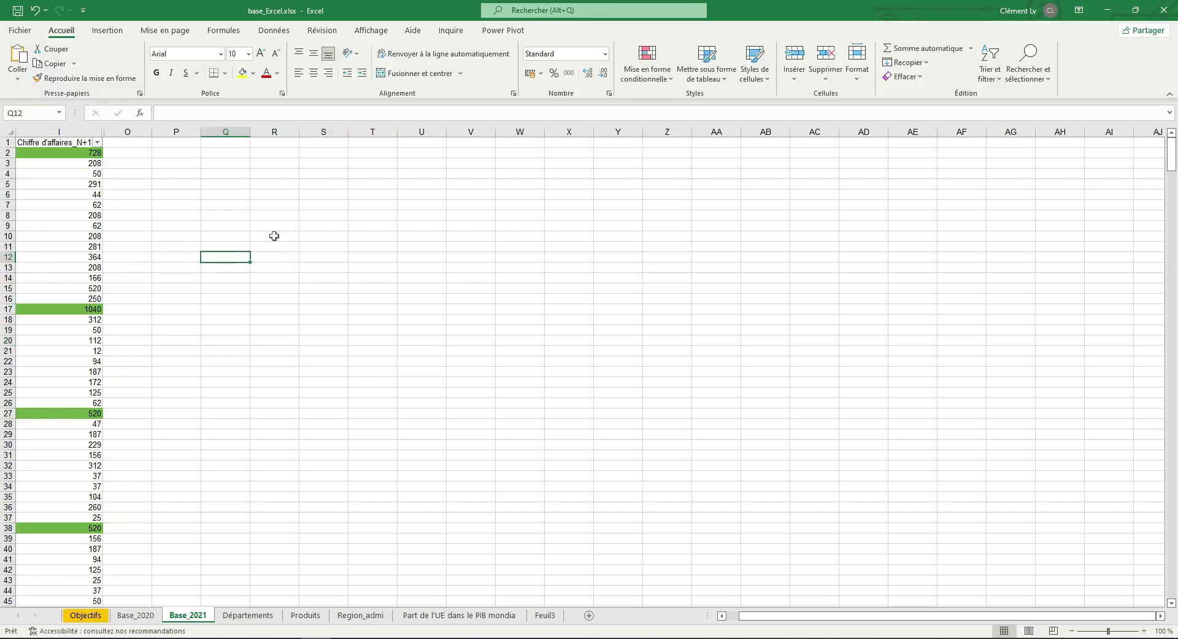
left_click(270, 227)
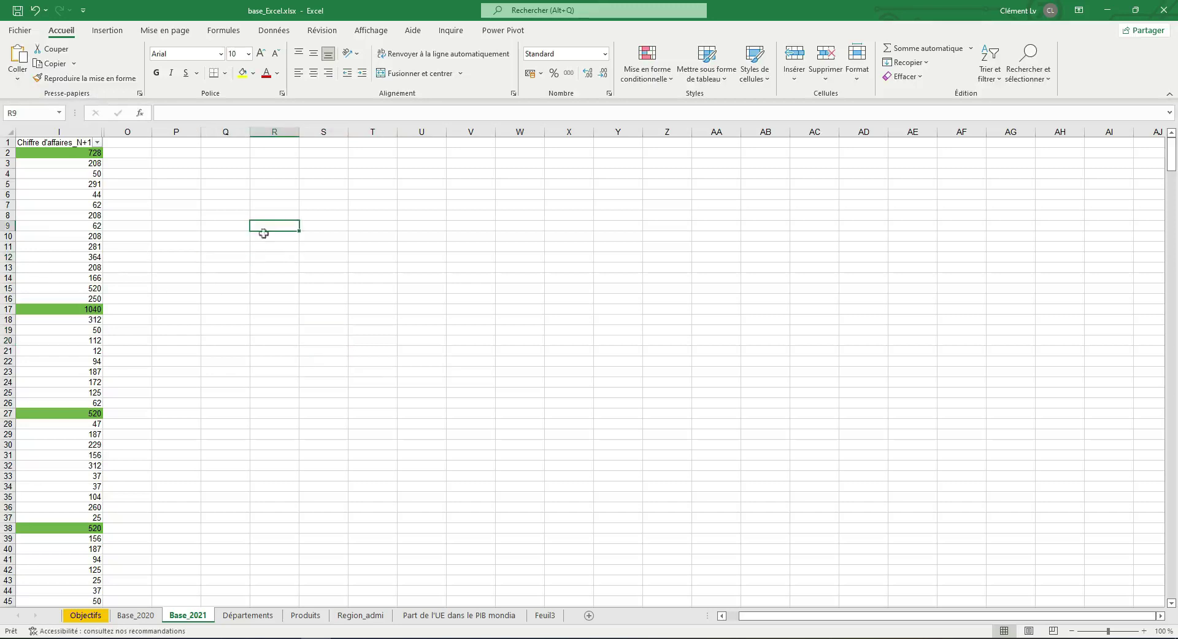
Copy product names A2:A10 from the Produits sheet into S7:S15 of Base_2021
left_click(304, 616)
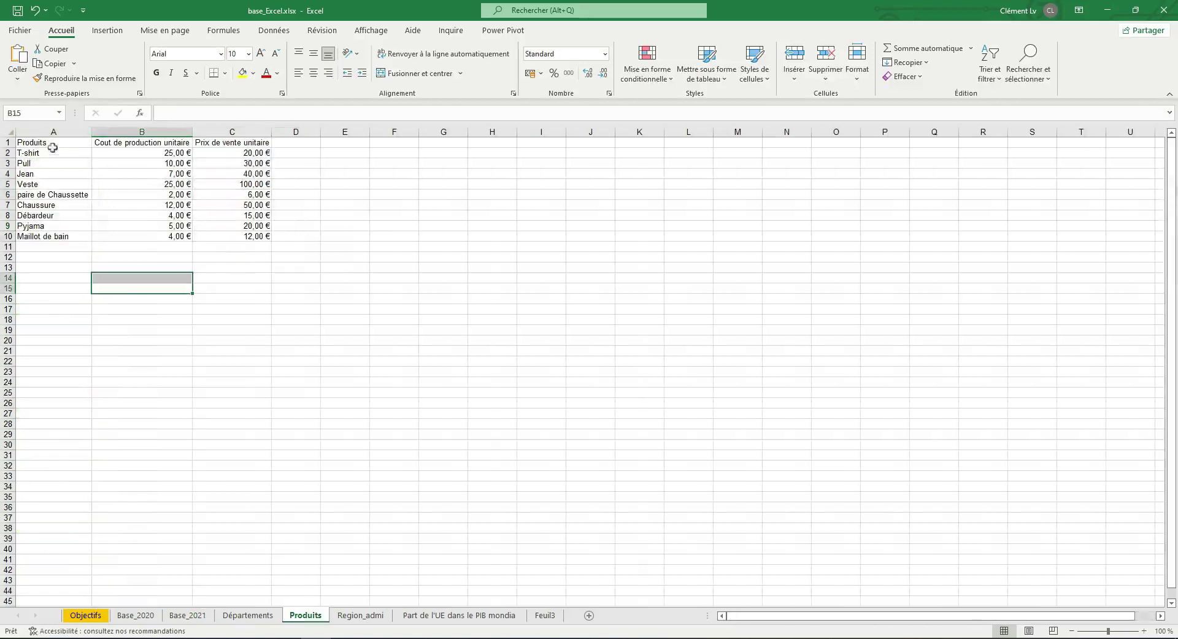
left_click_drag(41, 149, 50, 234)
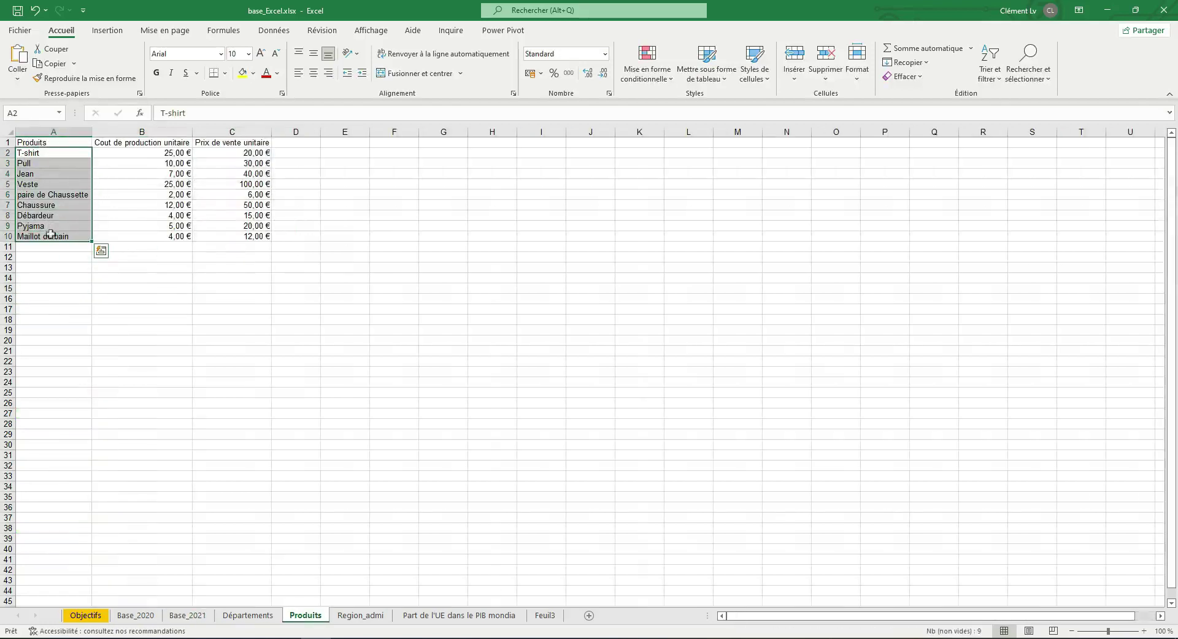
key("ctrl+c")
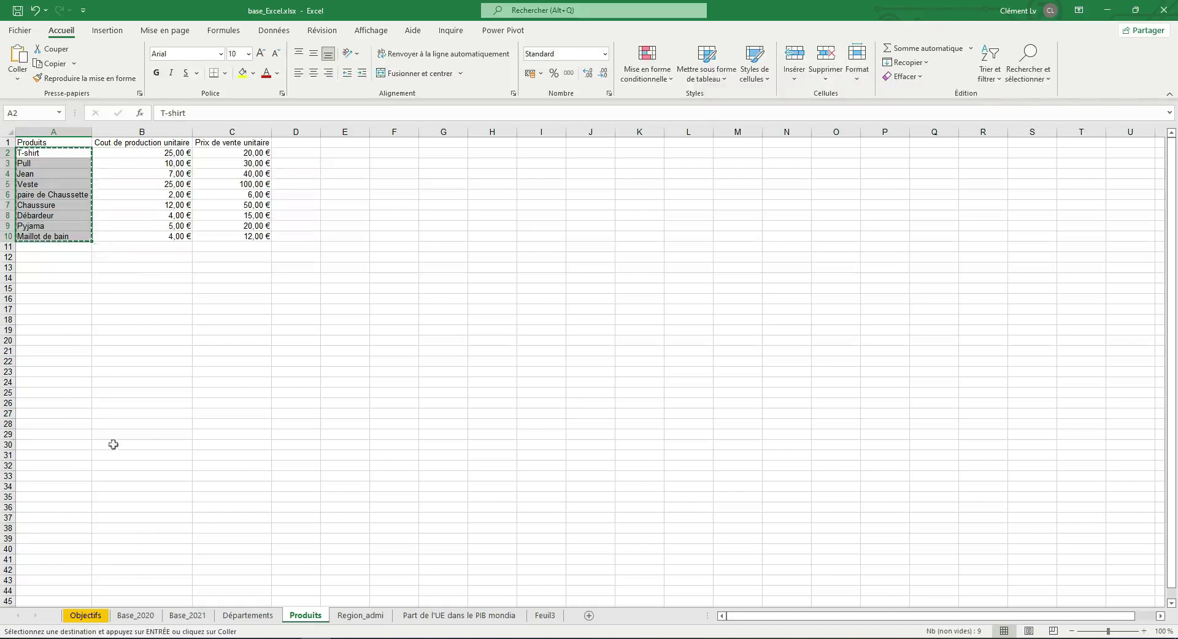
left_click(195, 614)
left_click_drag(312, 205, 313, 288)
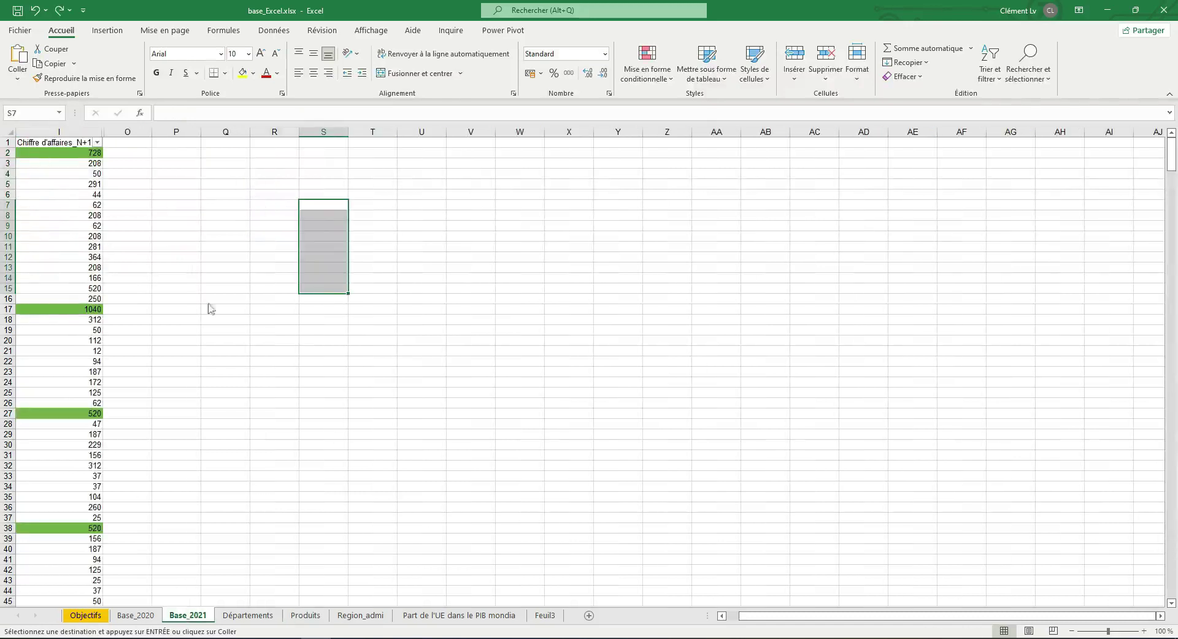
left_click(315, 207)
key("ctrl+v")
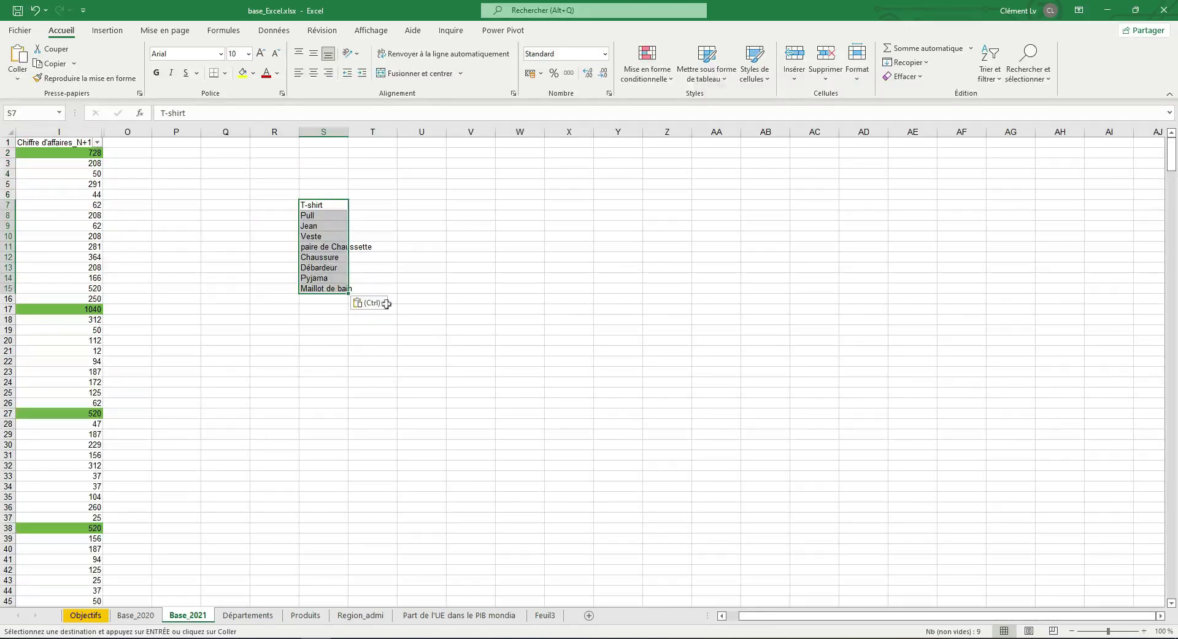
left_click(369, 302)
left_click(369, 303)
Autofit column S so every product name, including paire de Chaussette, fits
left_click(342, 131)
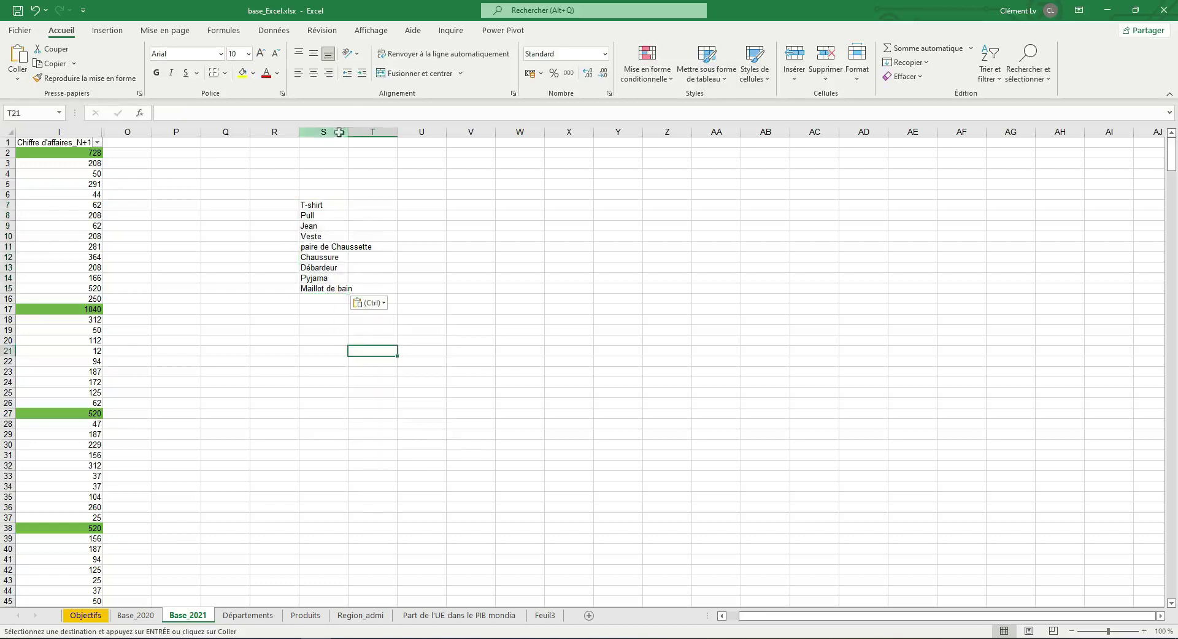
double_click(348, 132)
key("ctrl+z")
double_click(347, 132)
left_click(392, 267)
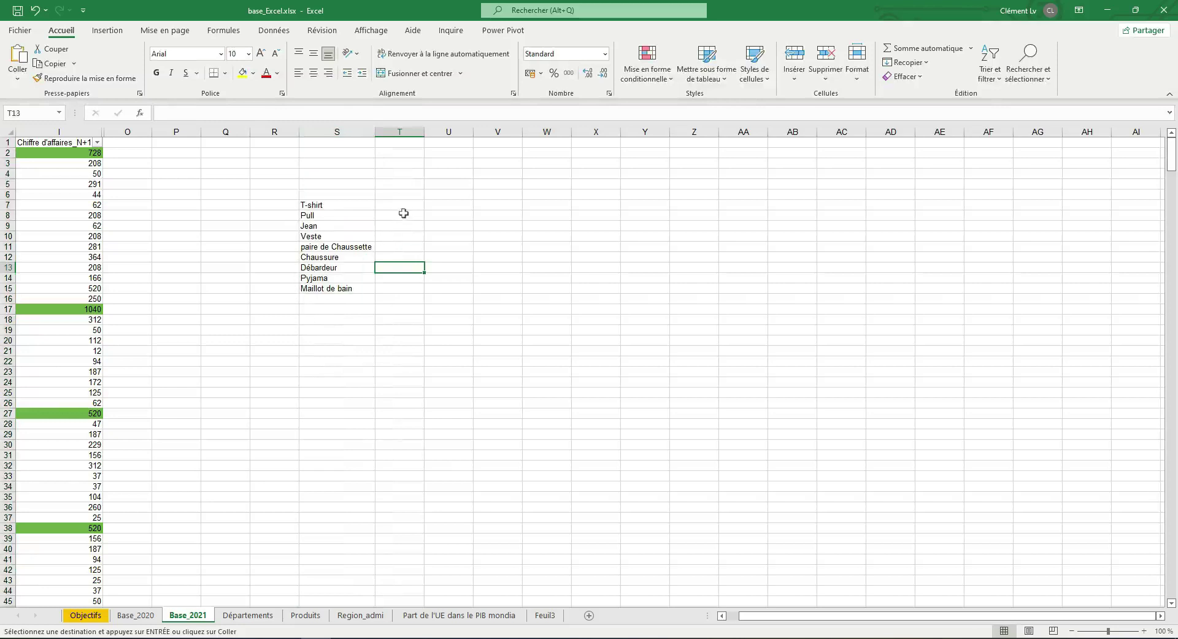
Enter the headers somme,si, moyenne,si and nb,si in T6, U6 and V6
left_click(404, 194)
type("somme,si")
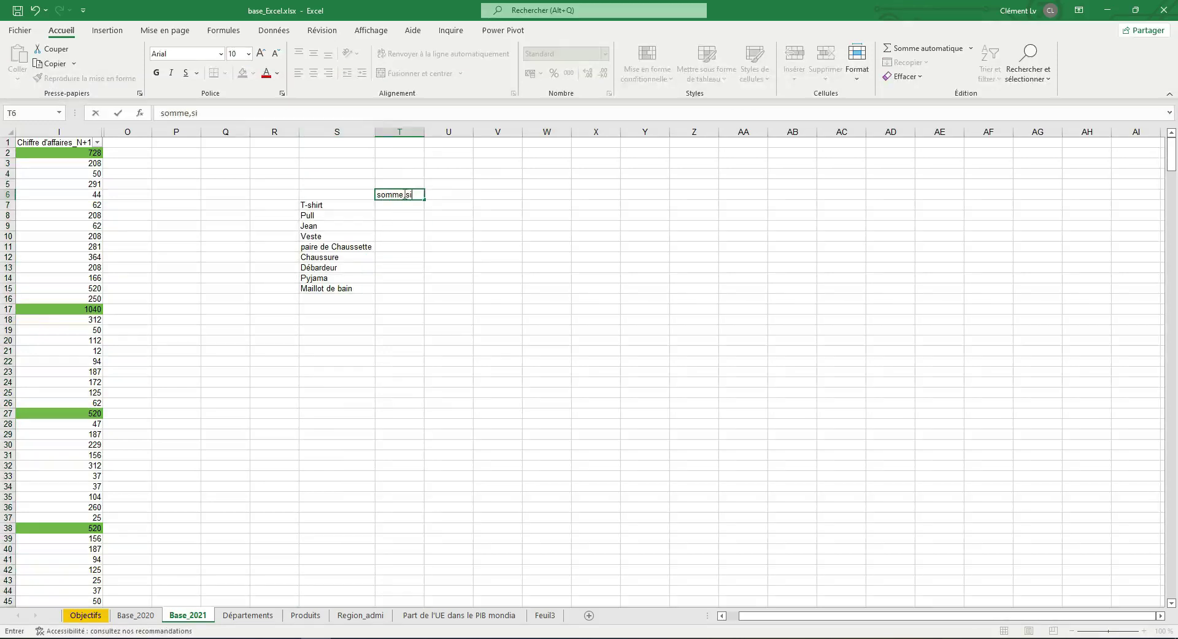
key("Tab")
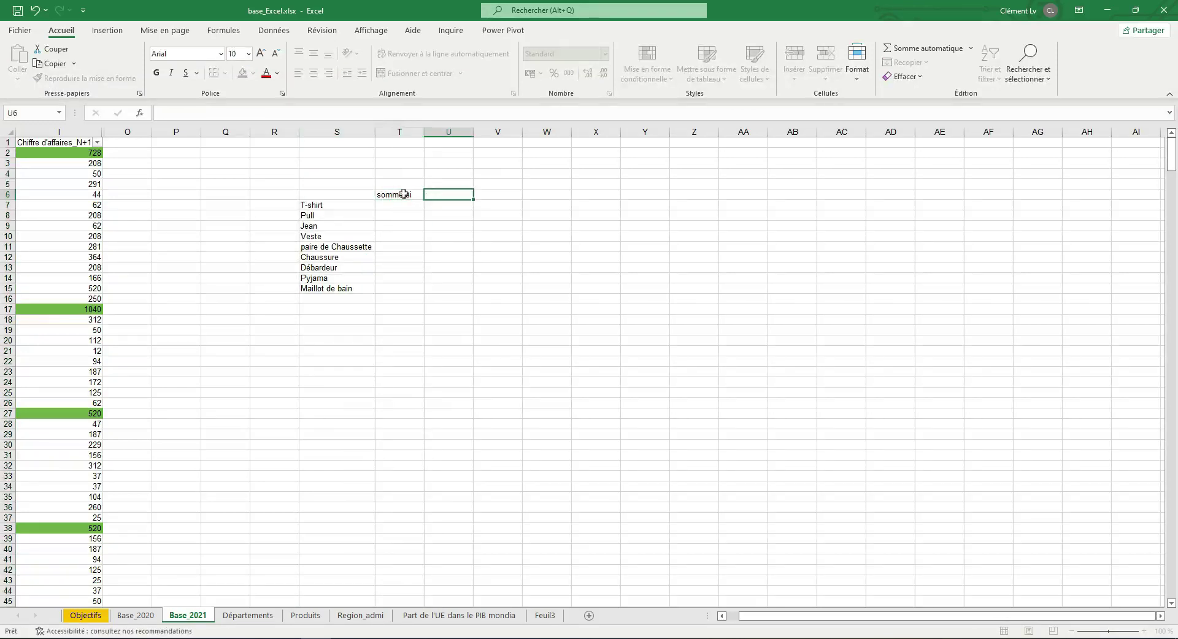
type("moyenne,si")
key("Tab")
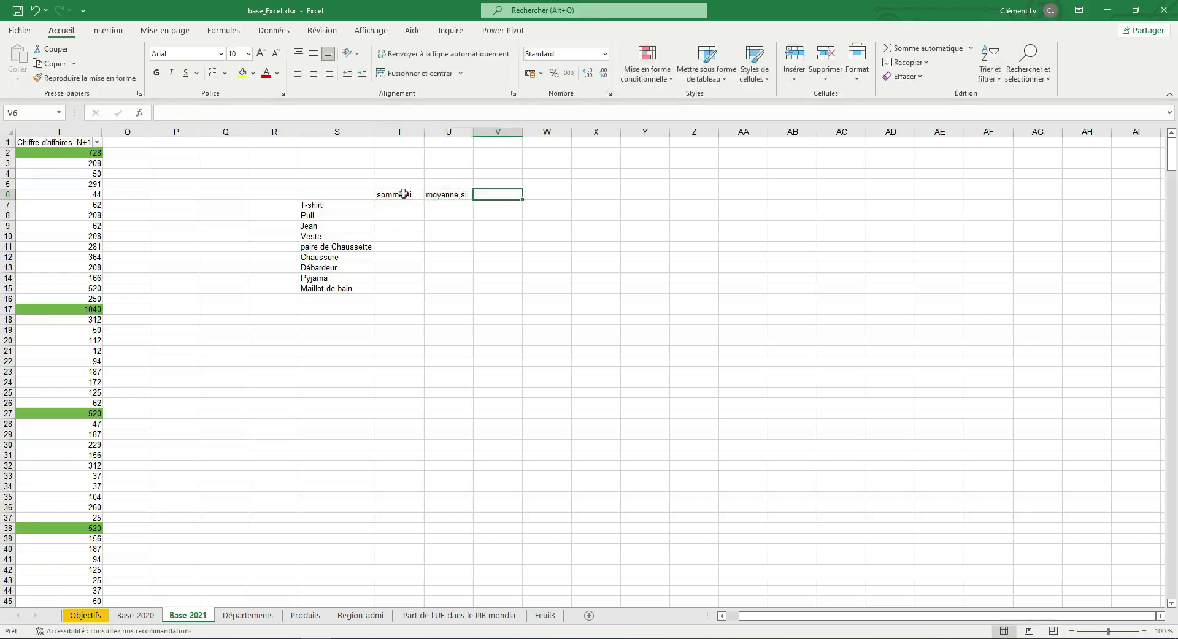
type("nb,si")
key("Return")
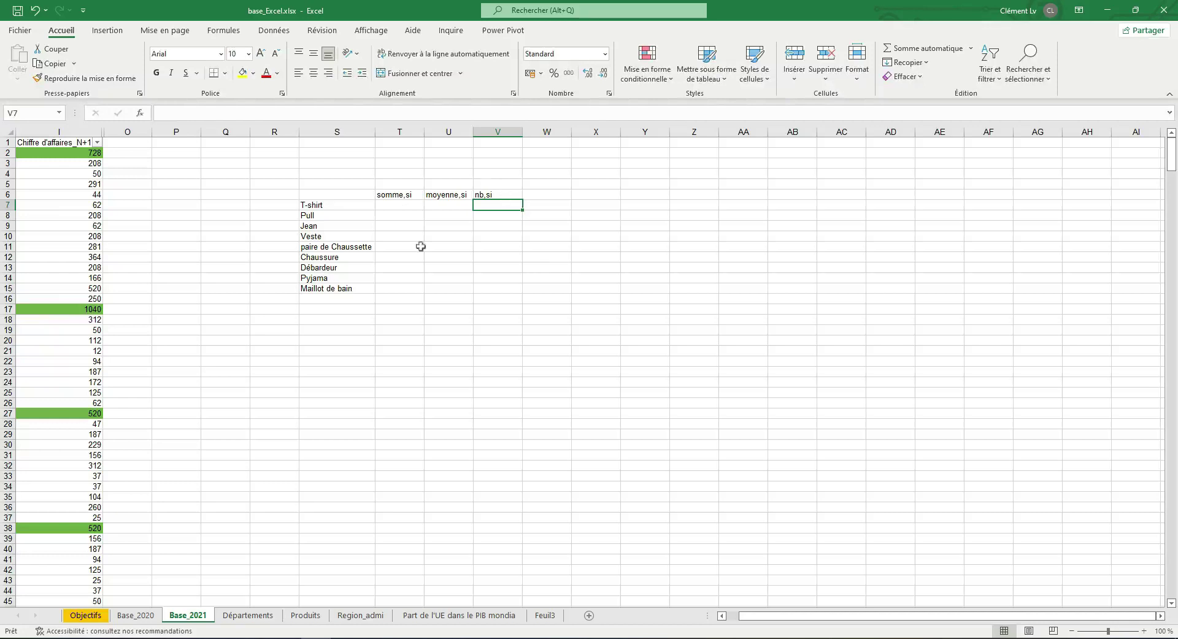
Select the T6:T15 and U6:V15 summary blocks, then select the entire sheet
left_click(394, 131)
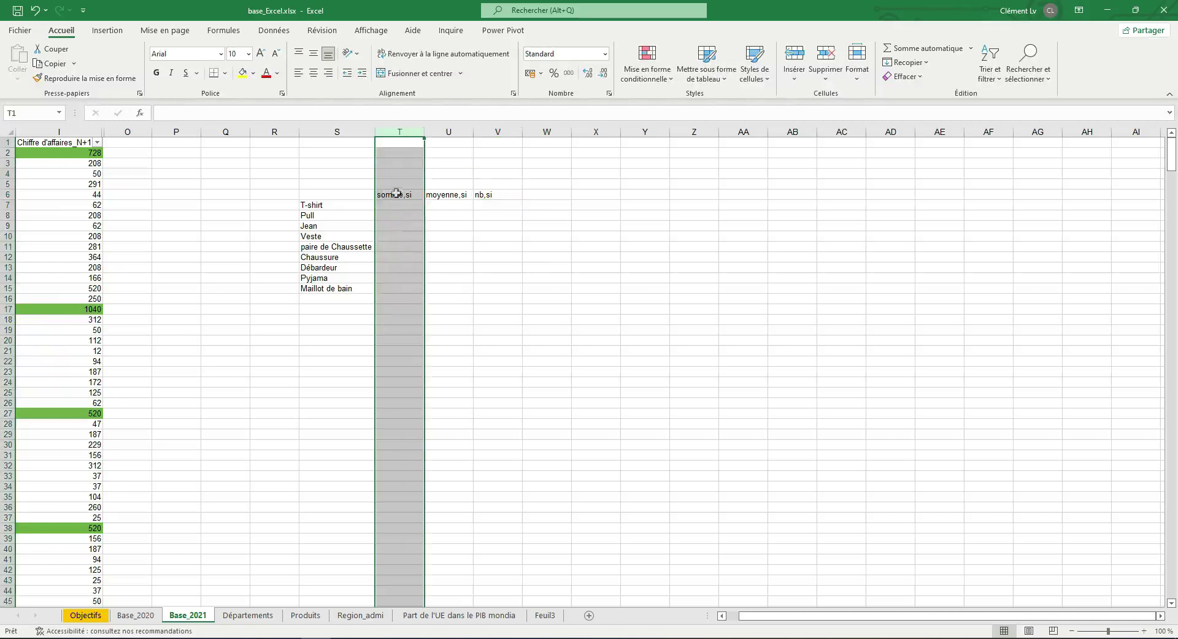
left_click_drag(397, 193, 395, 288)
left_click(481, 266)
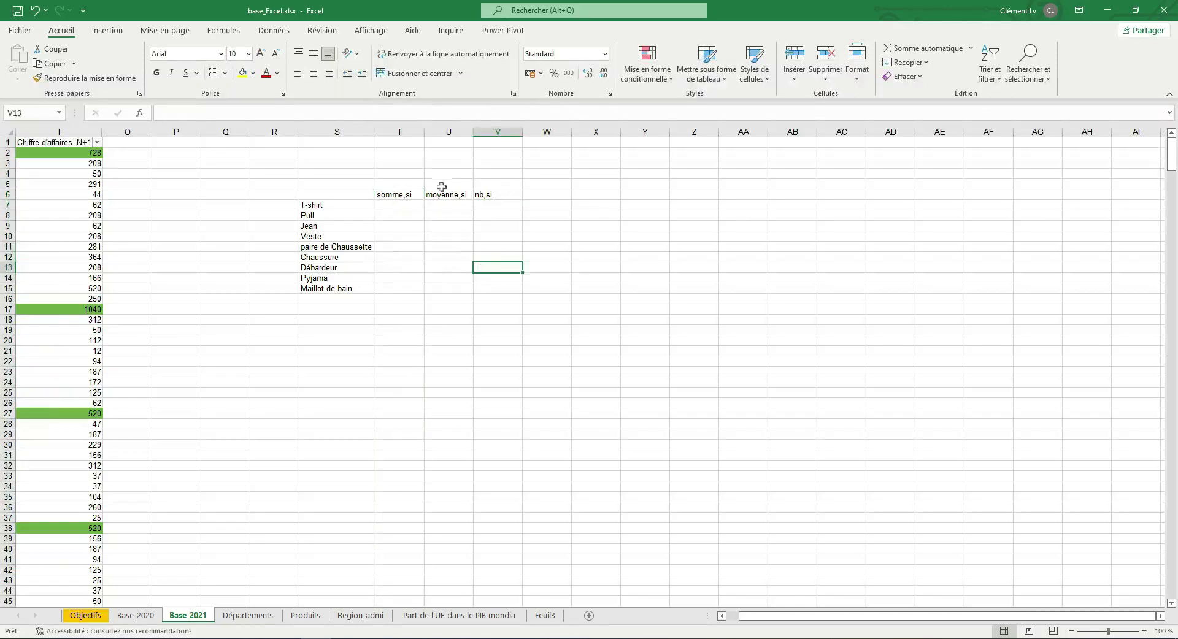
left_click_drag(441, 195, 506, 288)
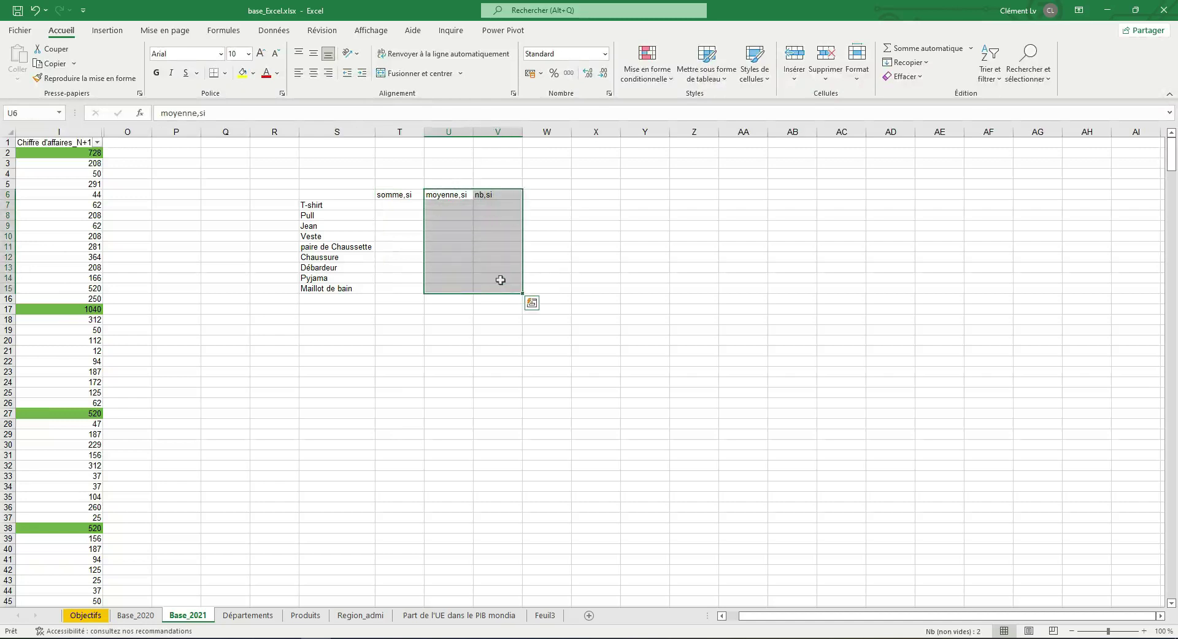
left_click(399, 320)
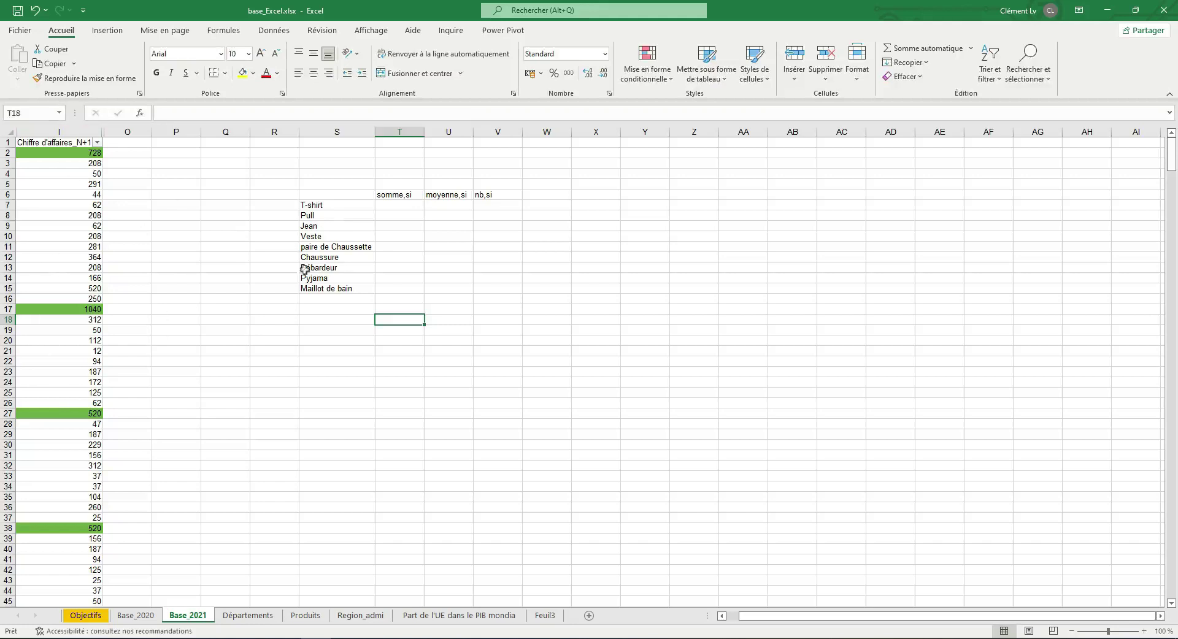
left_click(192, 206)
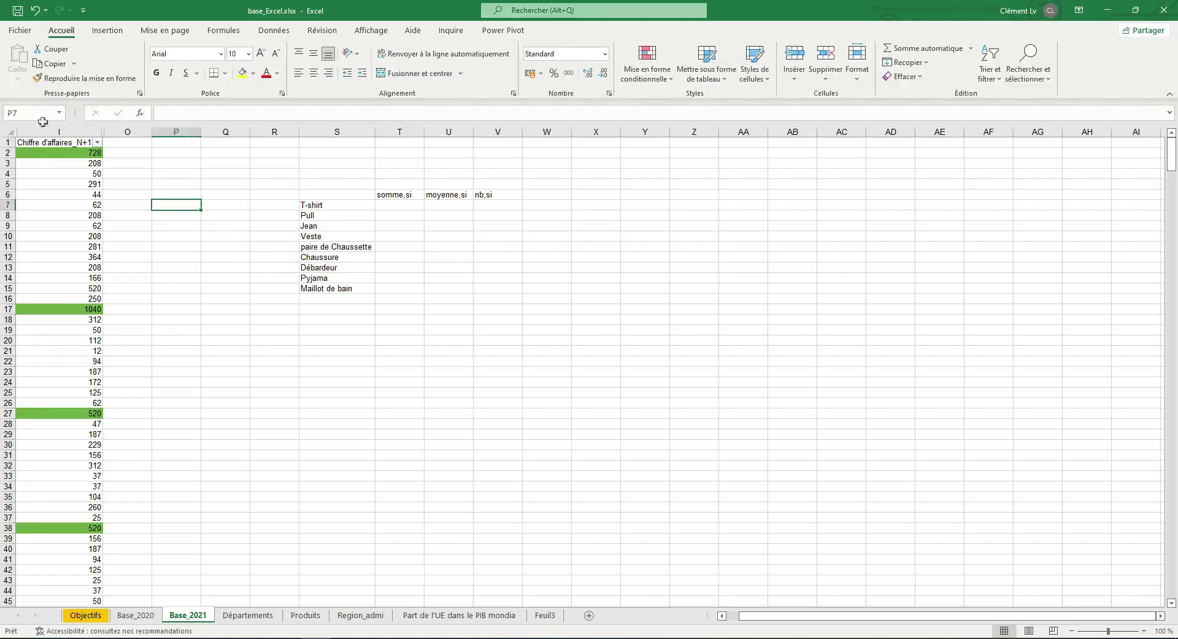
left_click(8, 131)
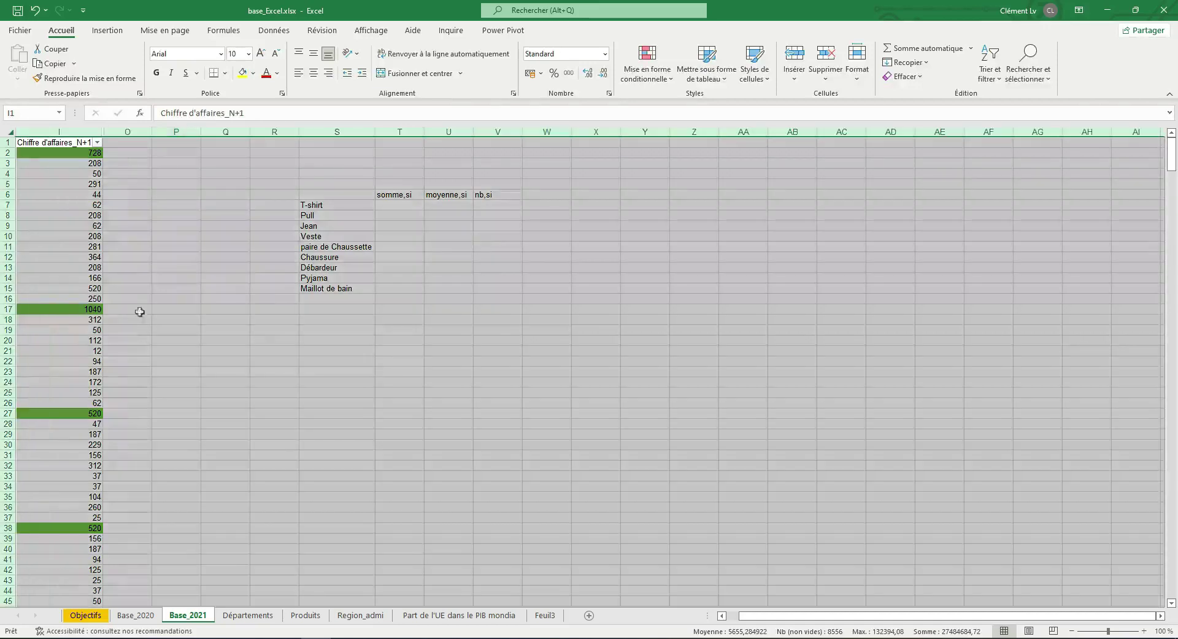
Unhide all hidden columns on the Base_2021 sheet
right_click(130, 137)
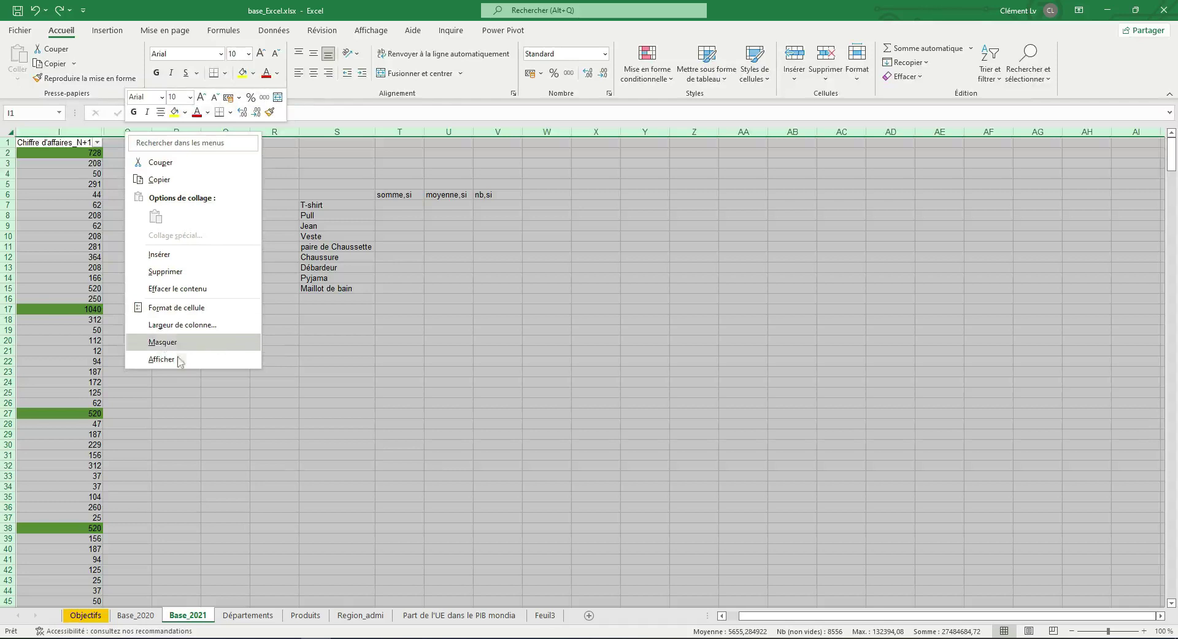
left_click(179, 362)
left_click(365, 268)
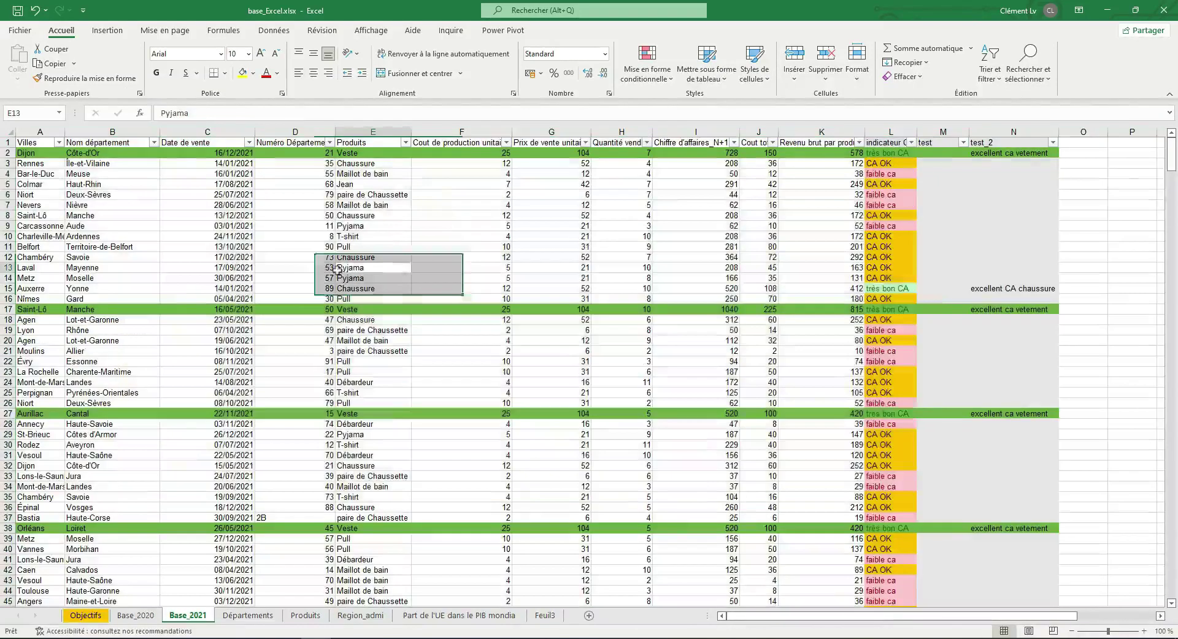
Hide columns A–D, F–H and J–N, leaving Produits and Chiffre d'affaires_N+1 visible
left_click_drag(40, 132, 295, 132)
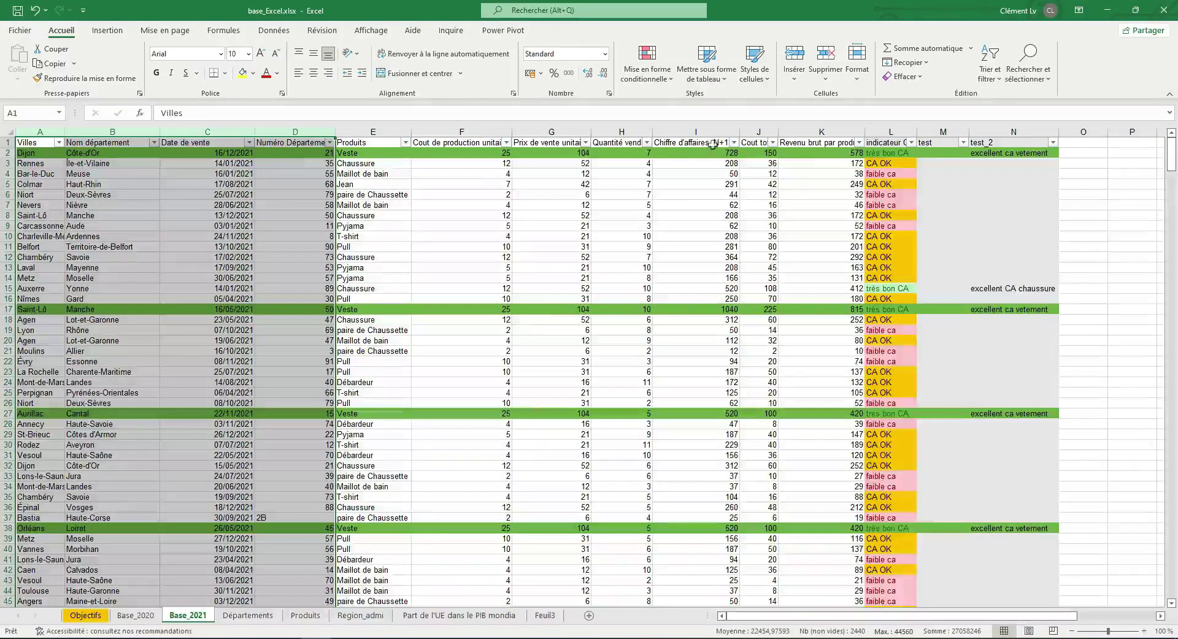
left_click_drag(467, 130, 621, 132, "ctrl")
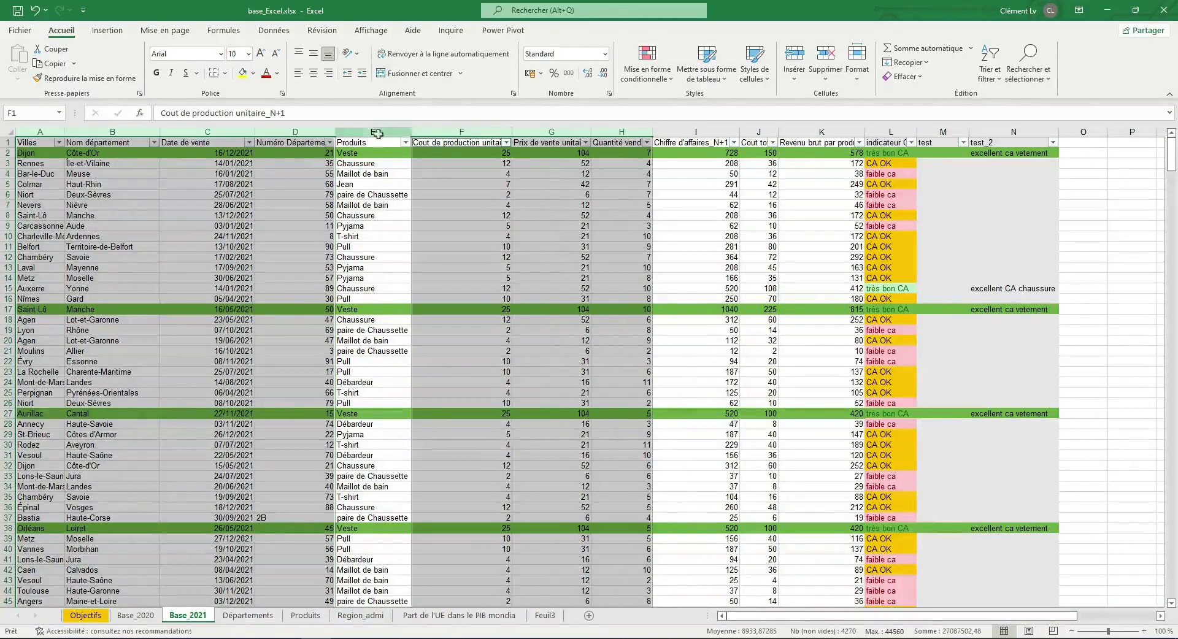
left_click_drag(758, 132, 1014, 132, "ctrl")
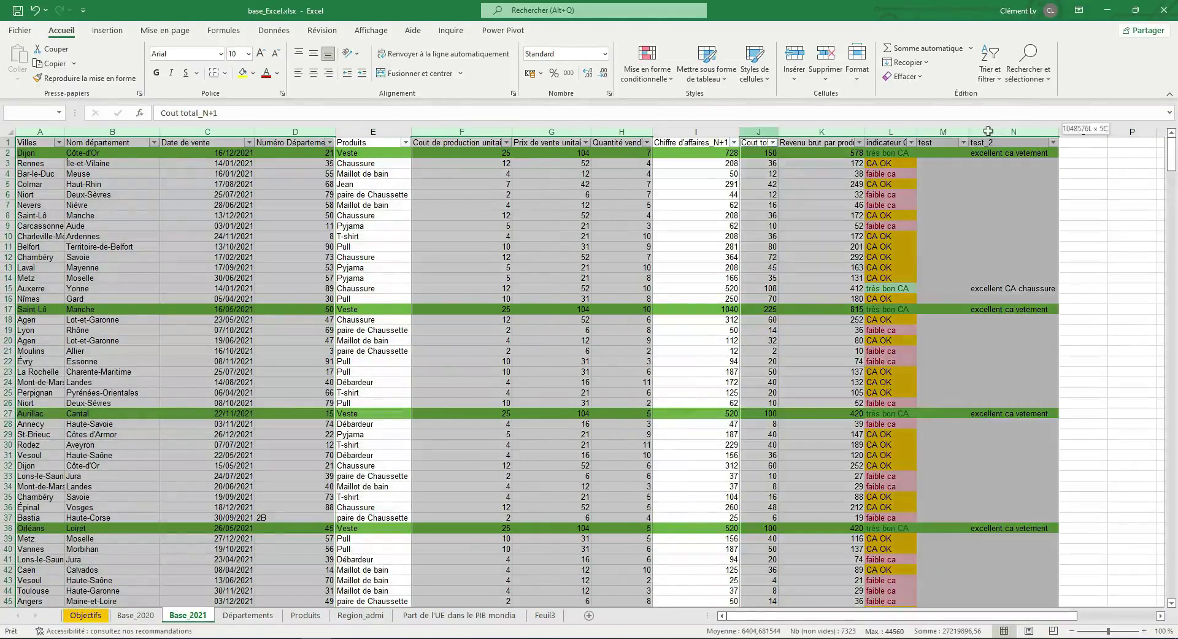
right_click(940, 132)
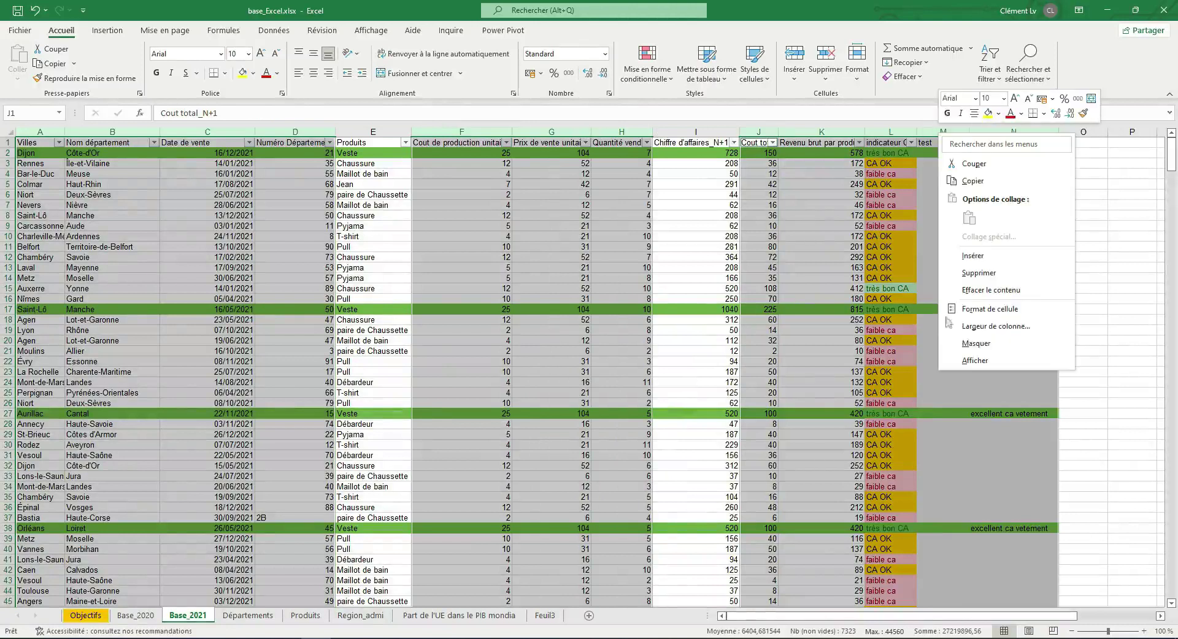
left_click(975, 344)
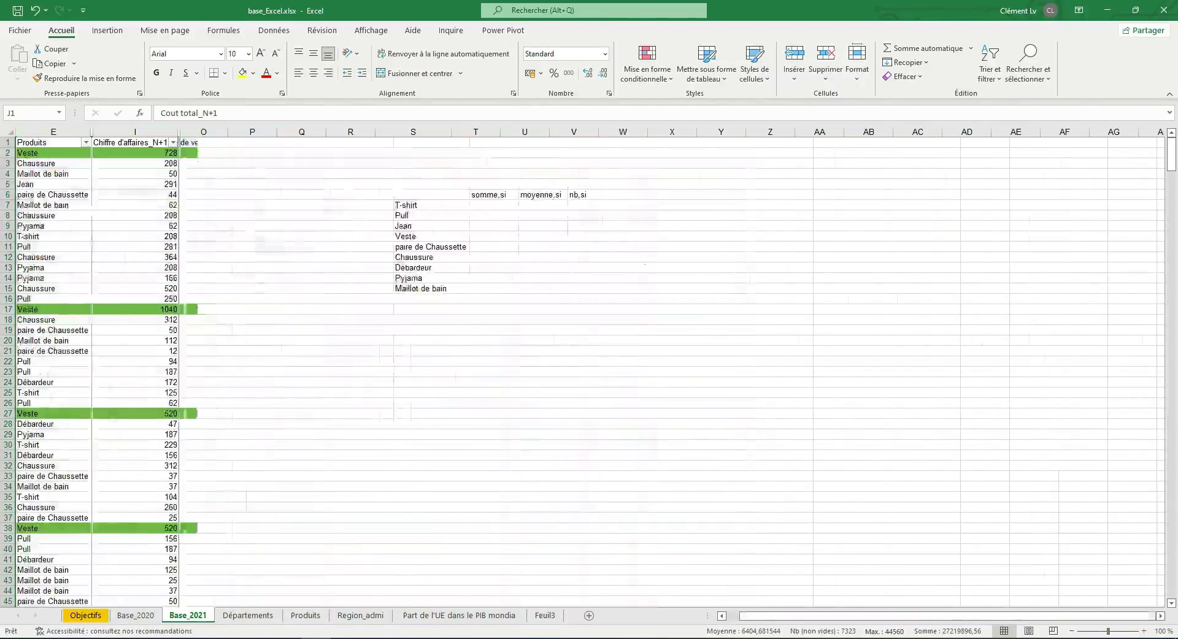
left_click(387, 299)
left_click(474, 207)
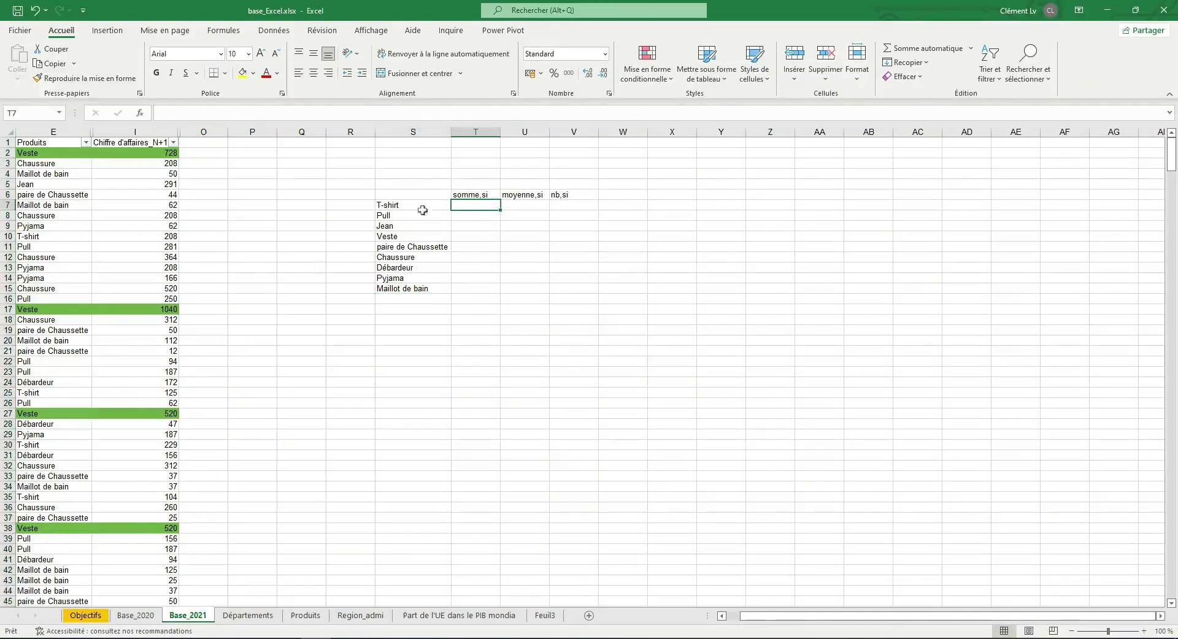
Build a SOMME.SI formula in T7 with range column E, criterion S7, sum column I
type("=")
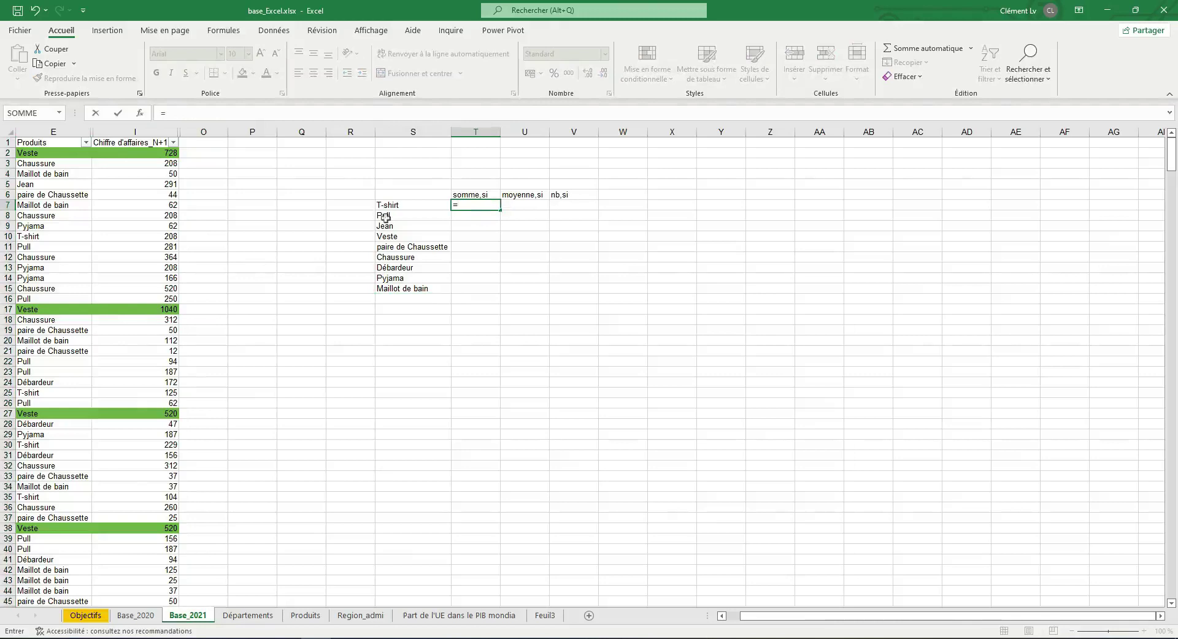
left_click(164, 113)
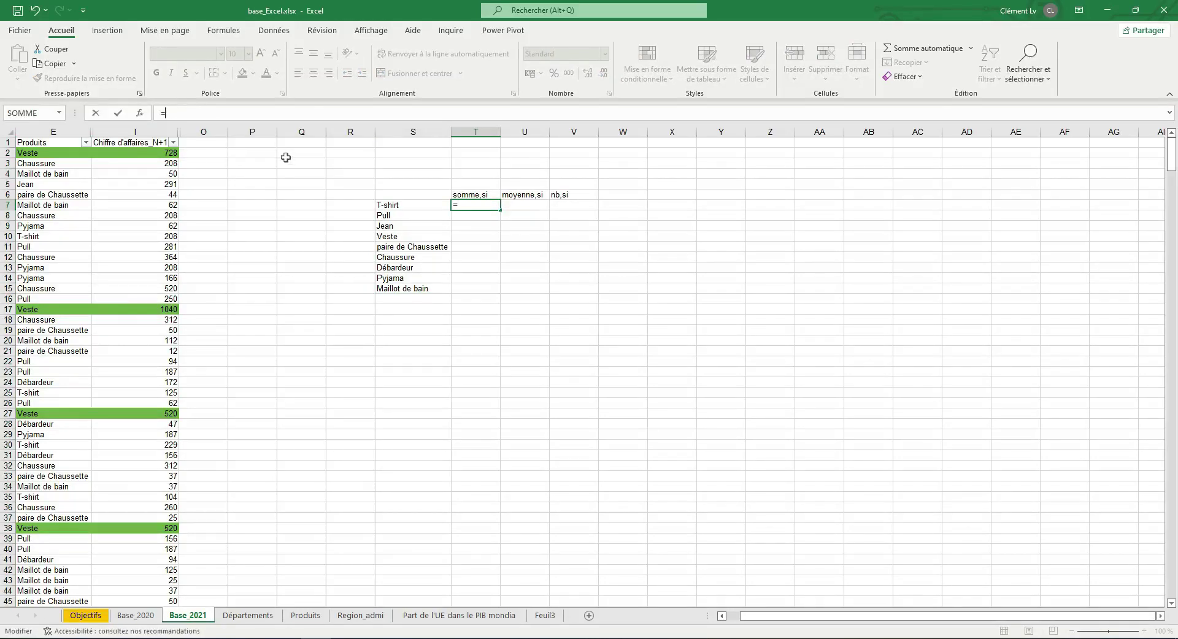
type("somm")
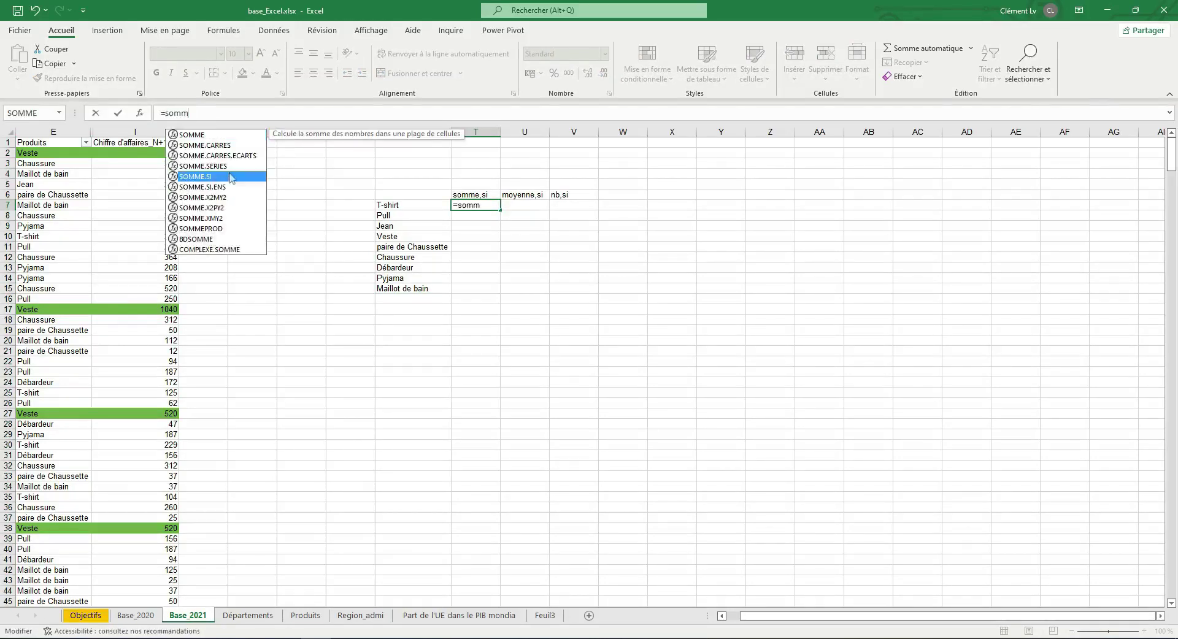
double_click(221, 178)
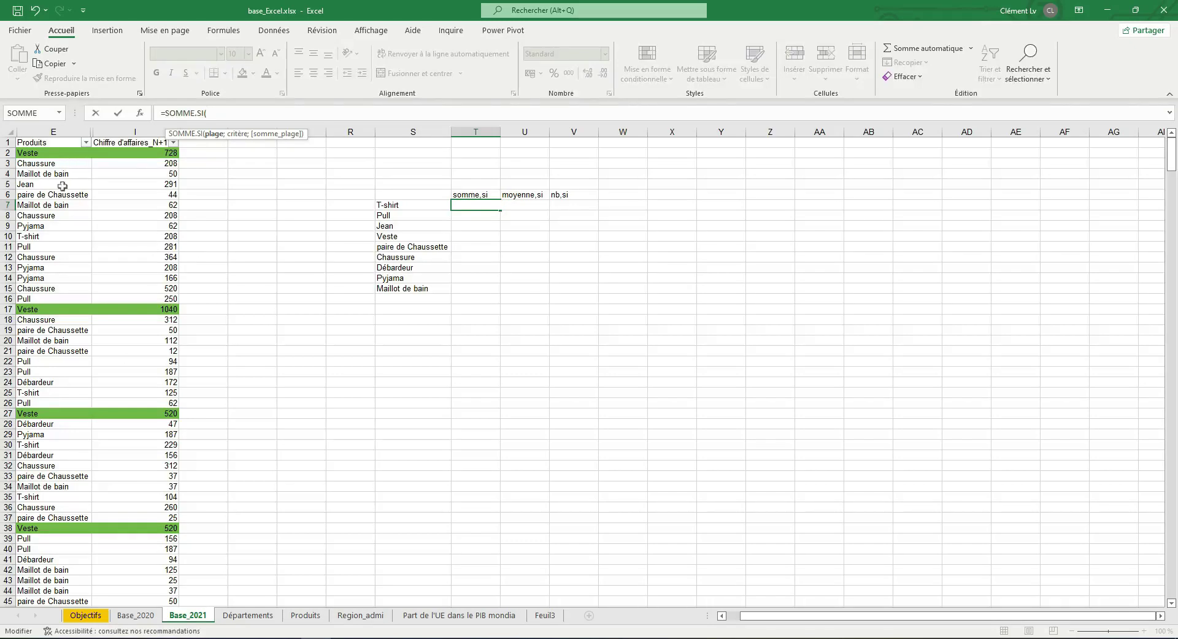
left_click(54, 132)
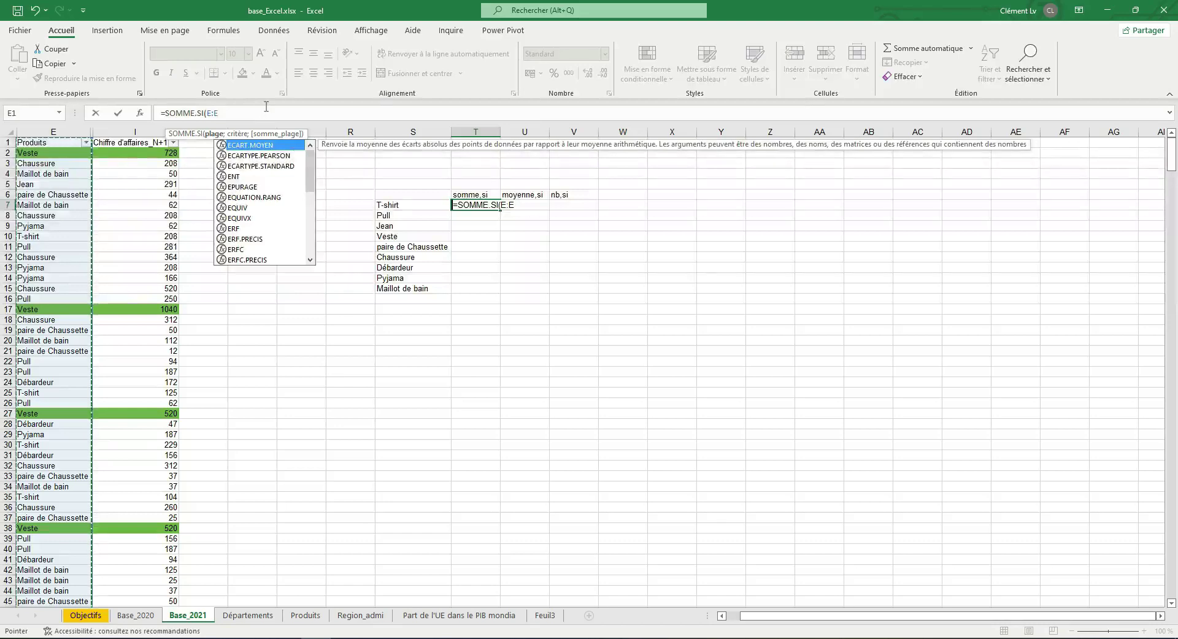
type(";")
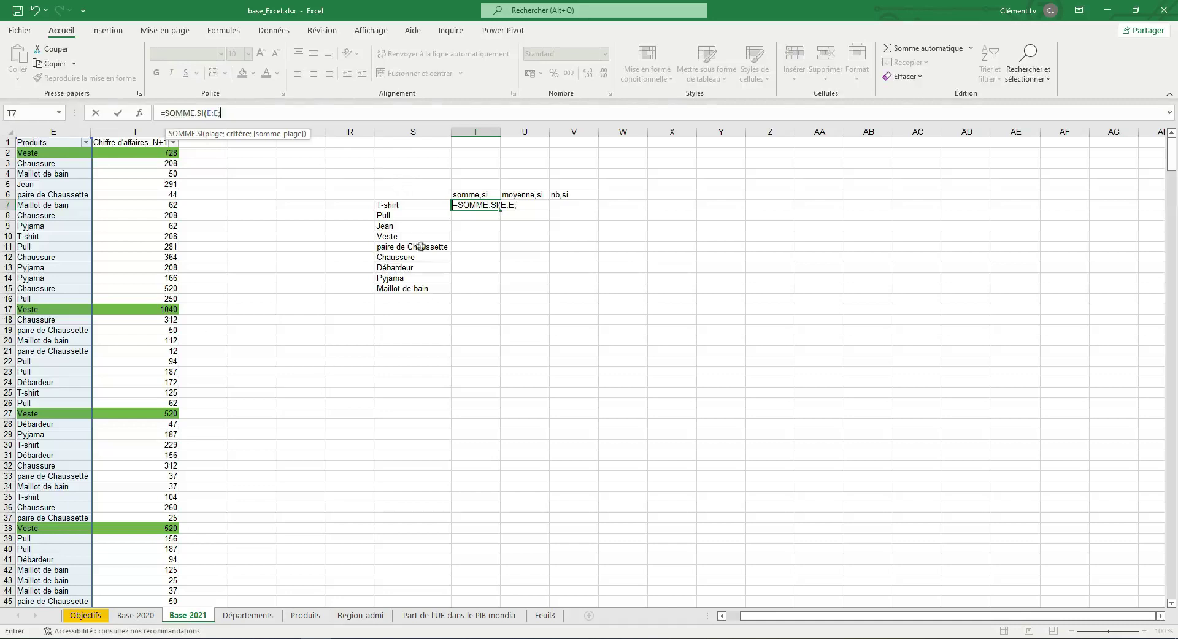
left_click(409, 206)
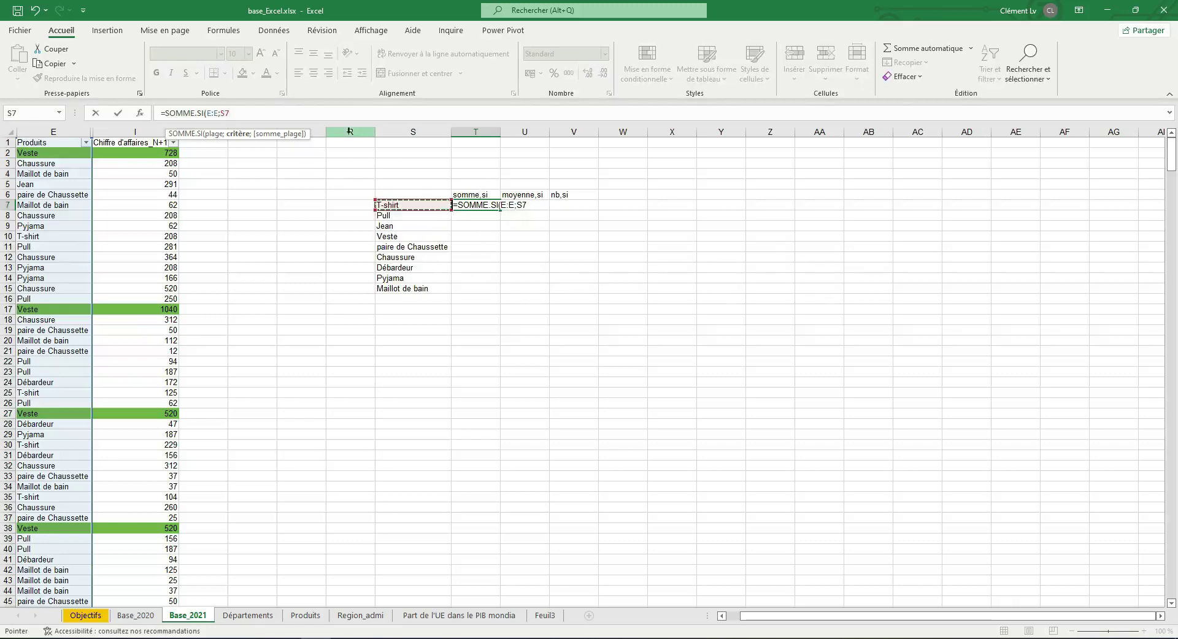
type(";")
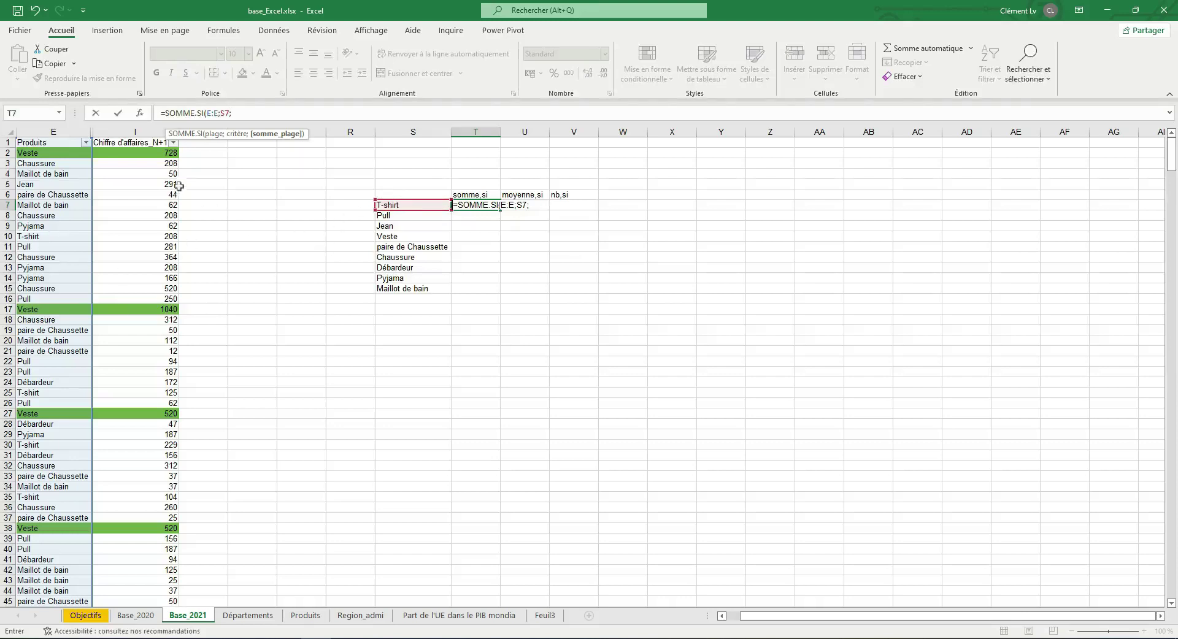
left_click(128, 129)
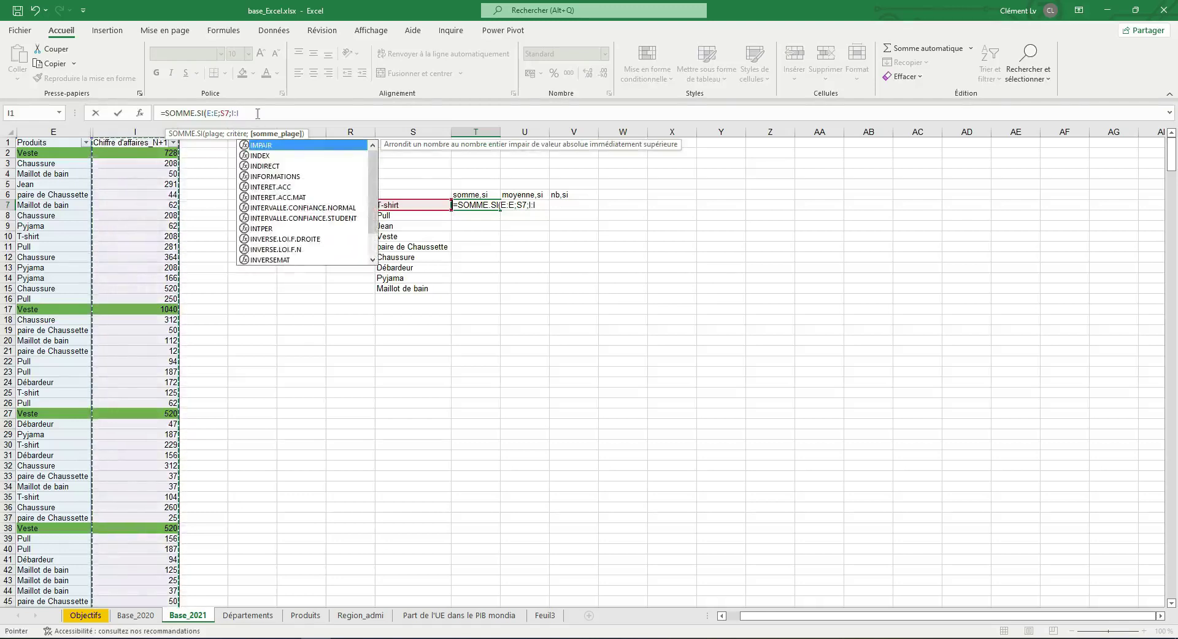
Finish the T-shirt SOMME.SI formula and fill it down through T15 for all products
type(")")
key("Return")
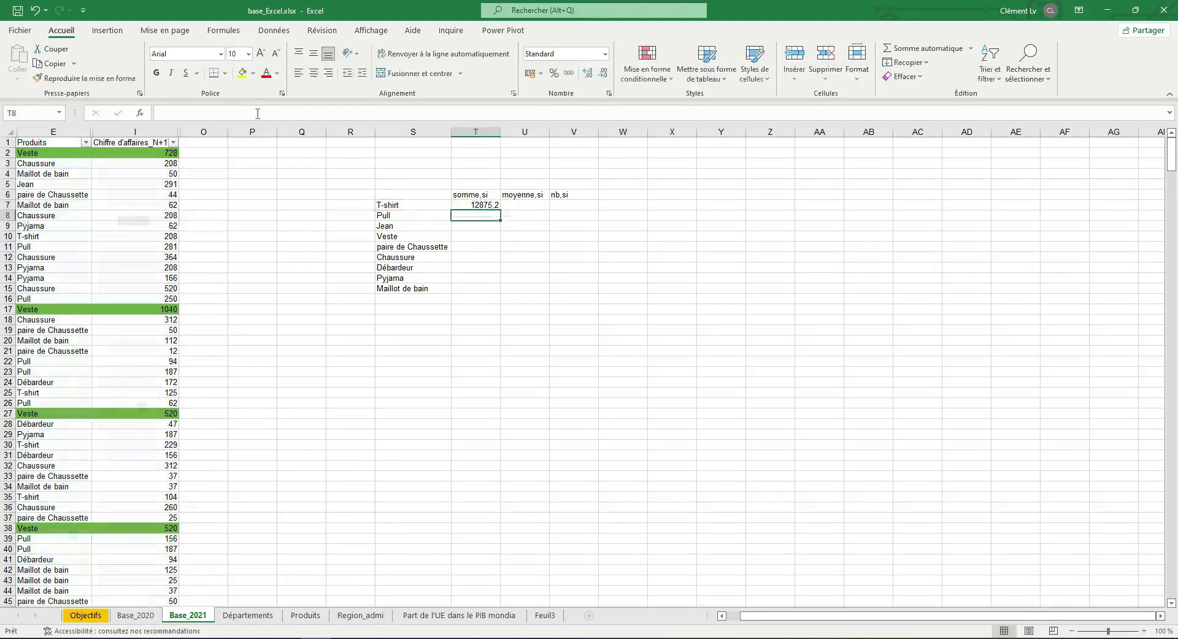
left_click(462, 207)
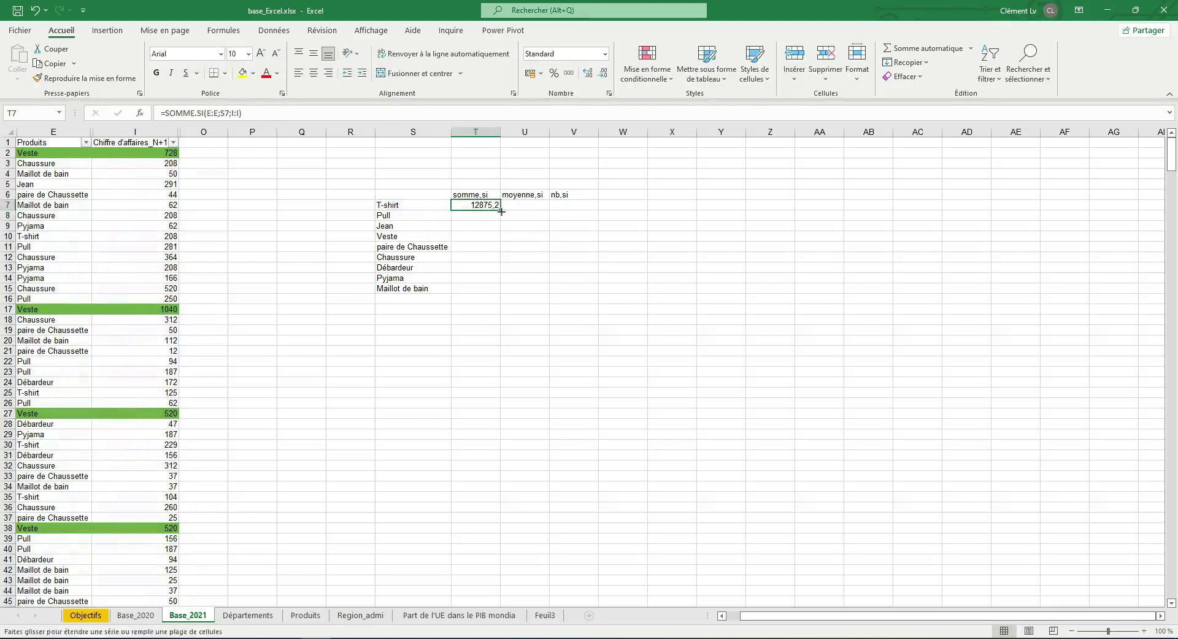
double_click(500, 210)
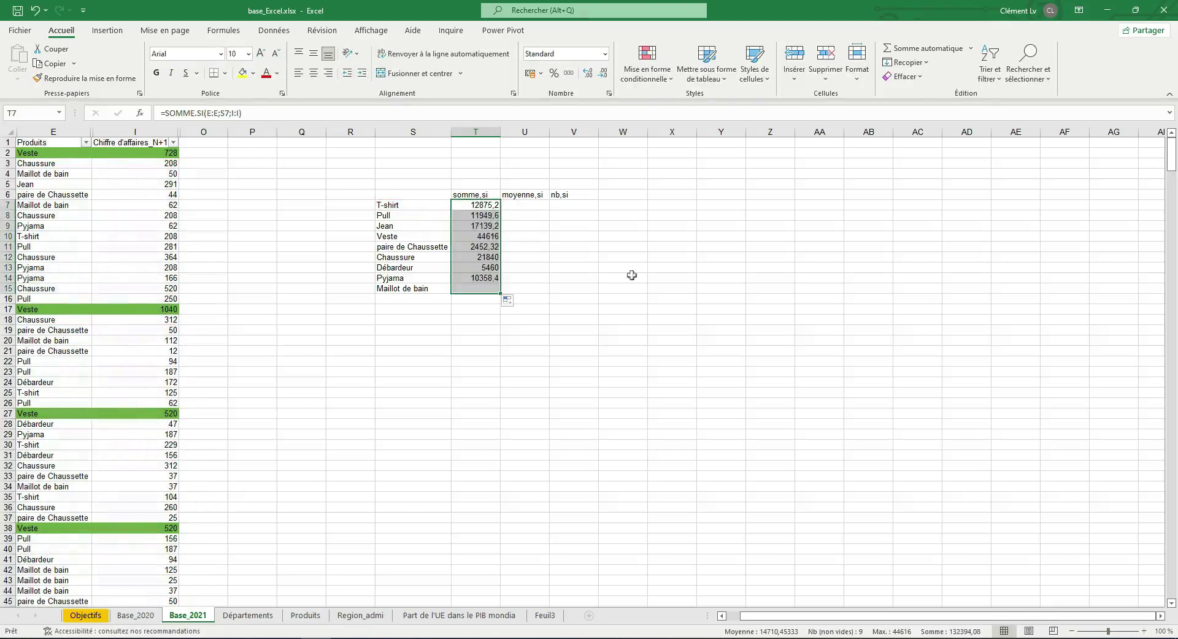
Total T7:T15 in T16 with AutoSum, giving 132394,08
left_click(481, 301)
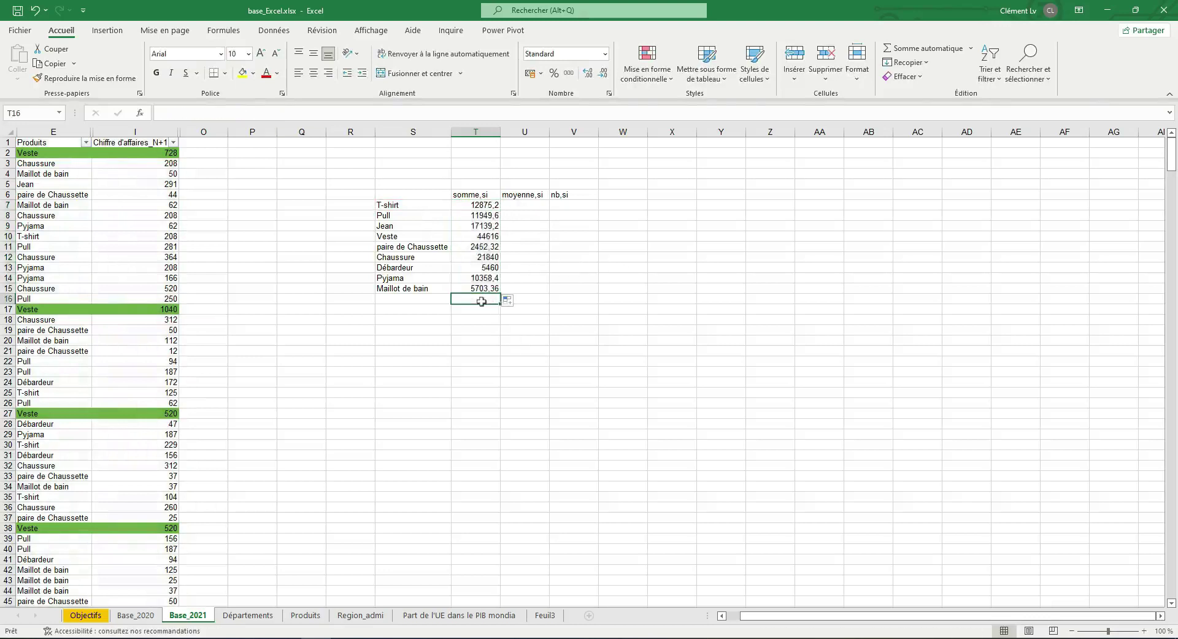
left_click(920, 49)
key("ctrl+Return")
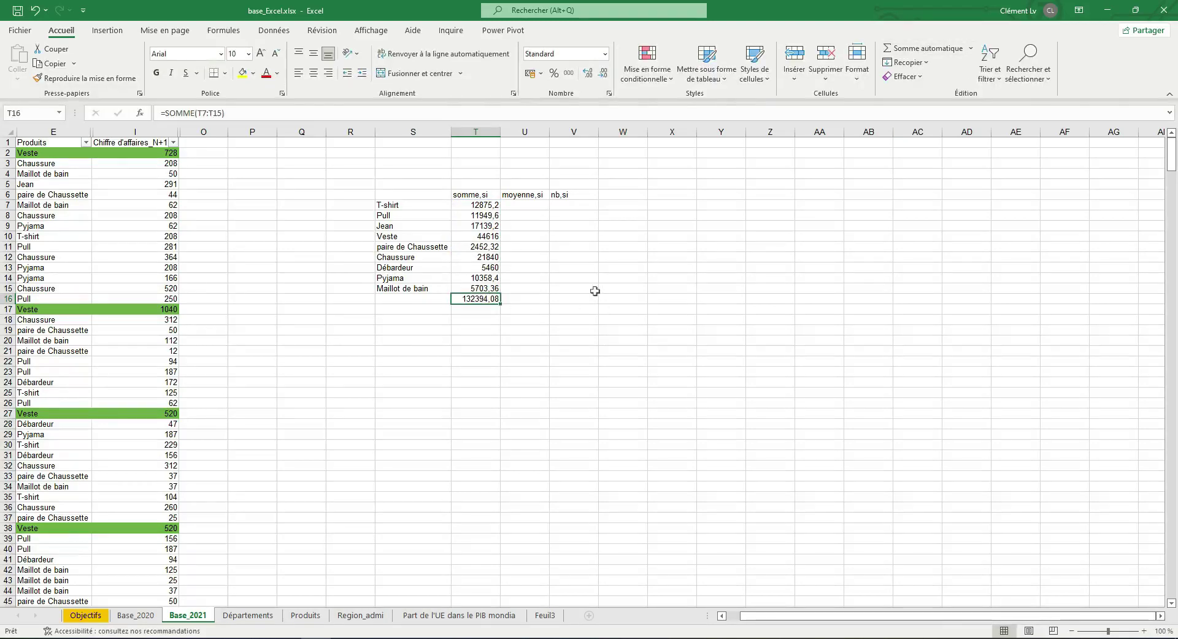
Scroll down to row 611 to check the column I total is 132394,08, then return to the top
scroll(350, 481, "down", 10)
scroll(323, 473, "down", 10)
scroll(308, 470, "down", 8)
scroll(308, 470, "down", 13)
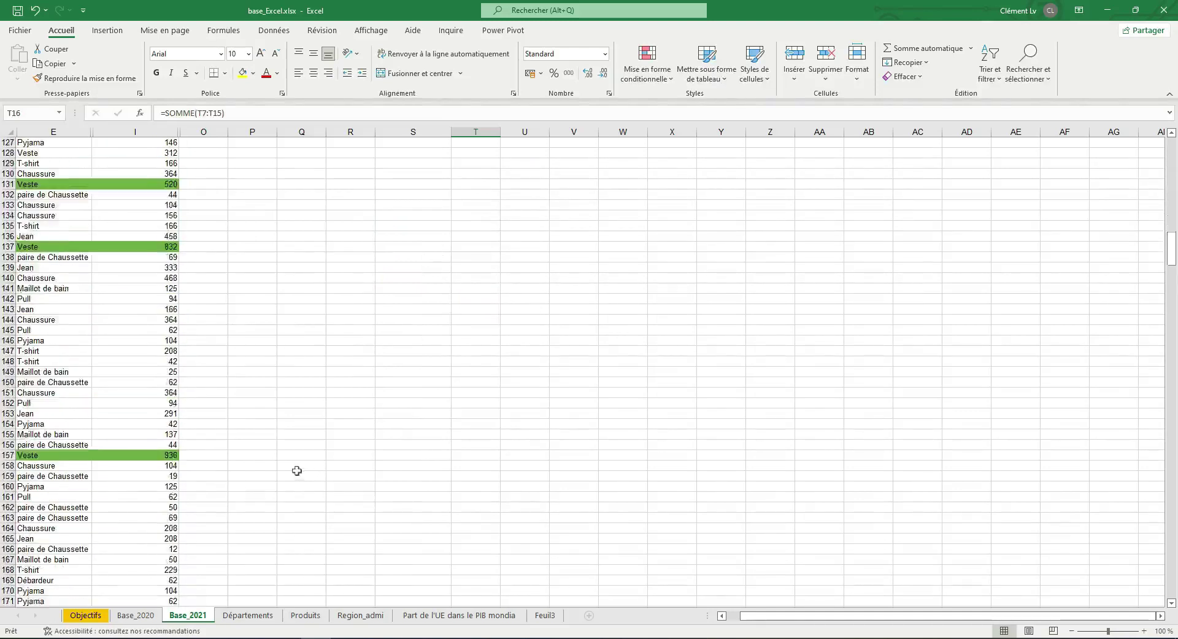
scroll(297, 470, "down", 14)
scroll(286, 484, "down", 14)
scroll(229, 528, "down", 14)
scroll(218, 529, "down", 10)
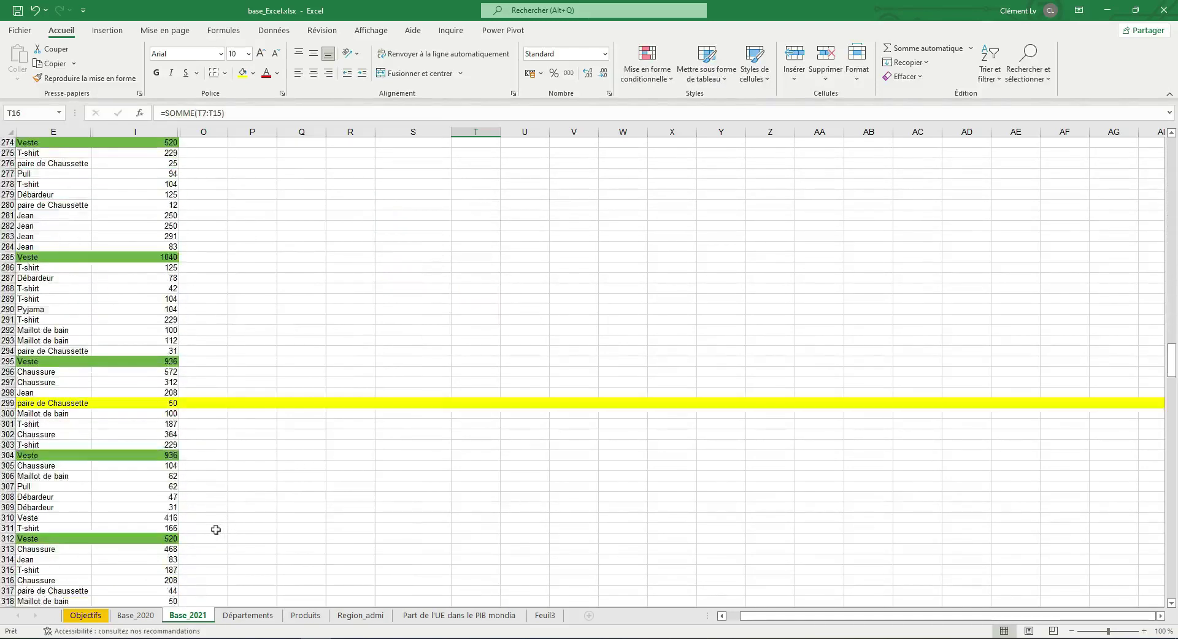
scroll(216, 529, "down", 11)
scroll(215, 528, "down", 10)
scroll(214, 528, "down", 11)
scroll(214, 529, "down", 13)
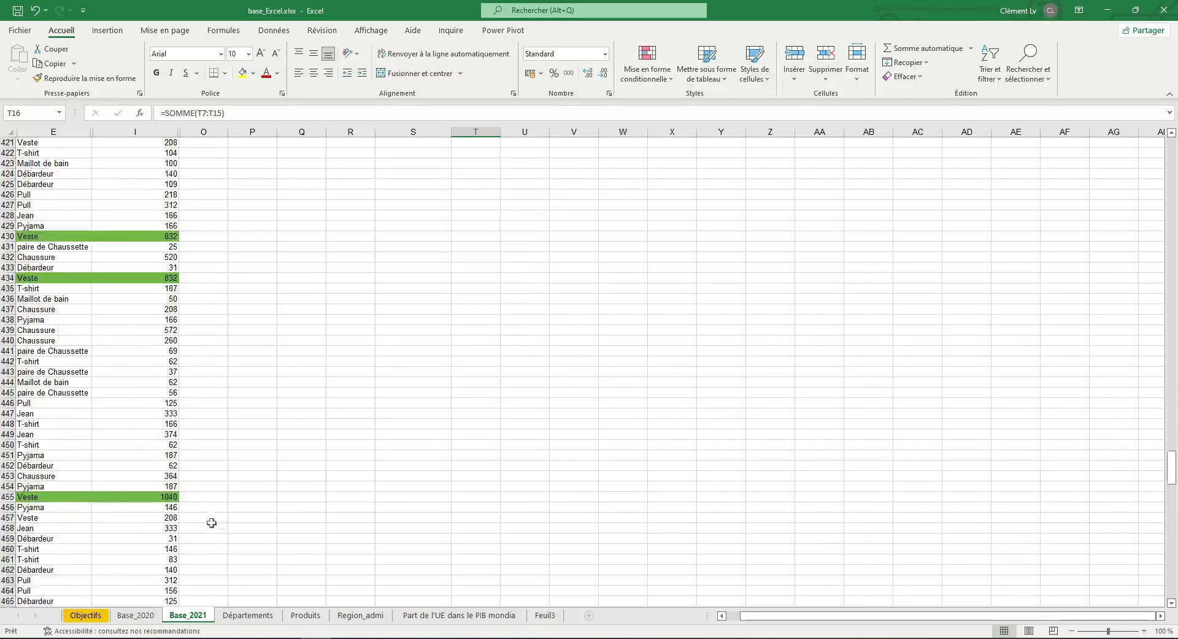
scroll(211, 529, "down", 13)
scroll(205, 531, "down", 13)
scroll(203, 532, "down", 13)
scroll(200, 535, "down", 15)
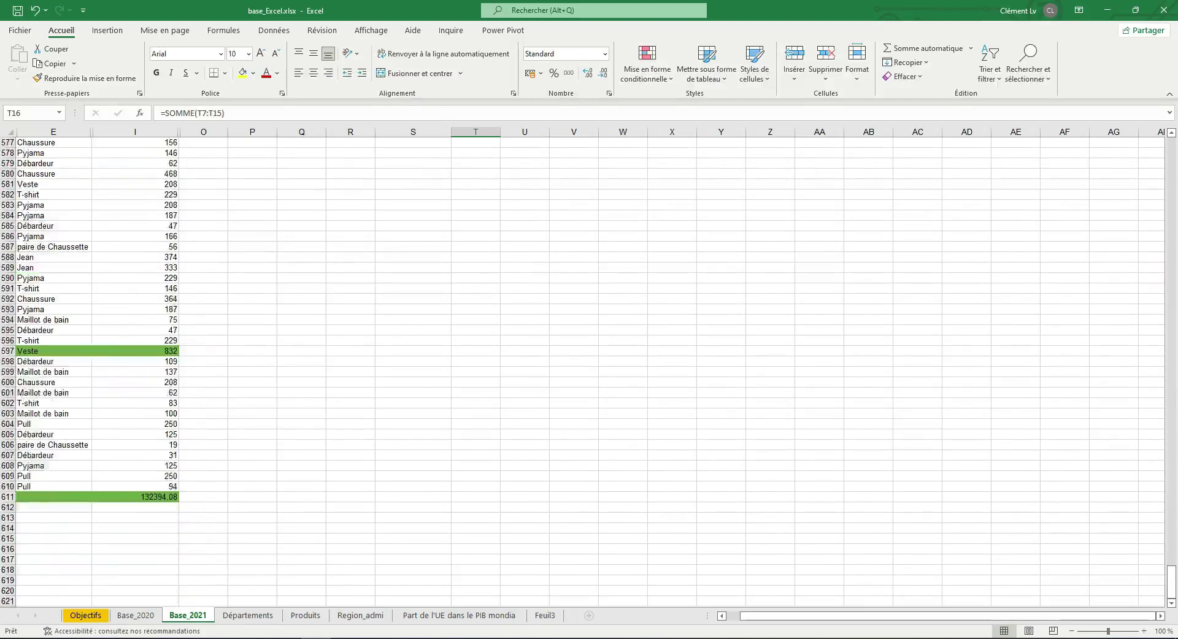
scroll(178, 368, "down", 5)
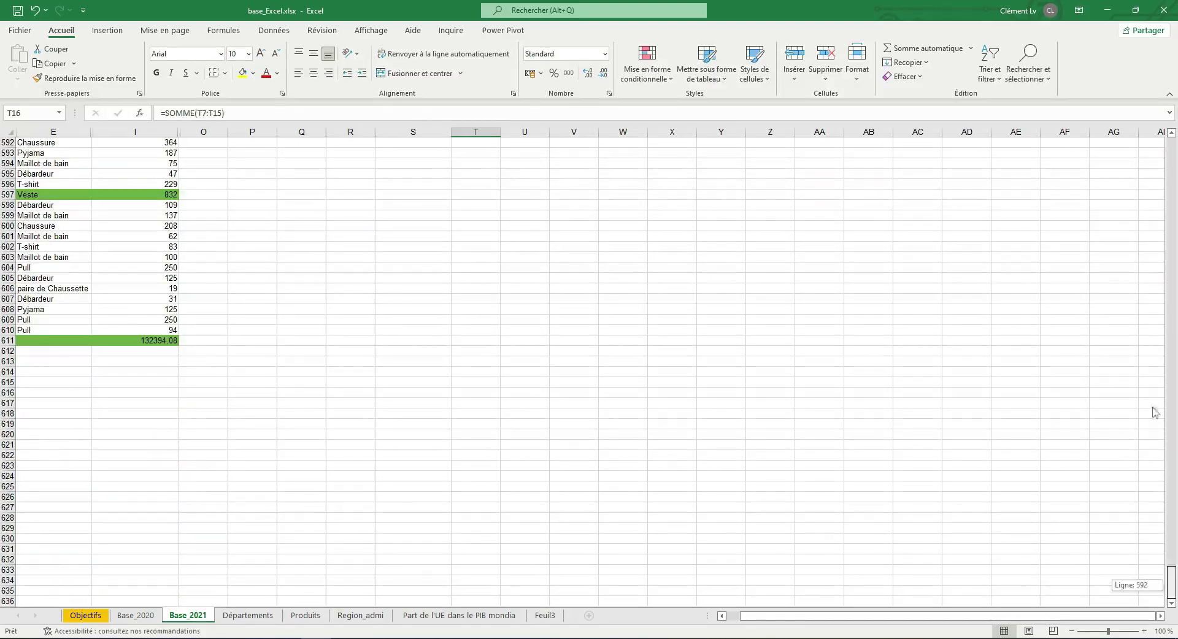
left_click_drag(1162, 575, 1169, 154)
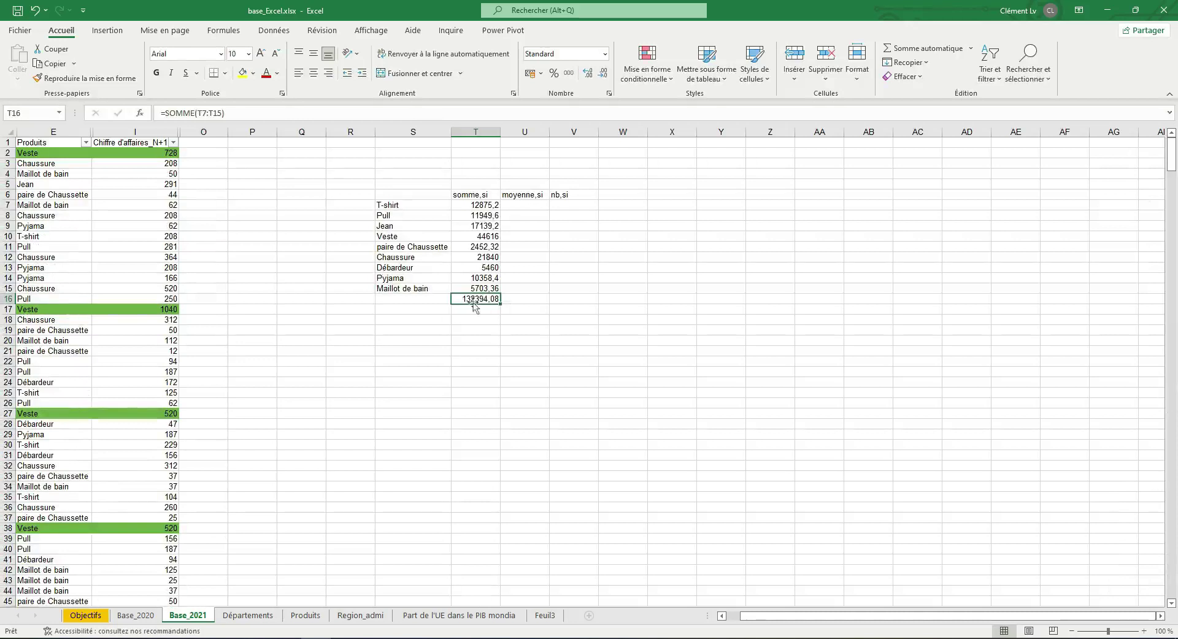
left_click(532, 248)
left_click_drag(479, 205, 486, 290)
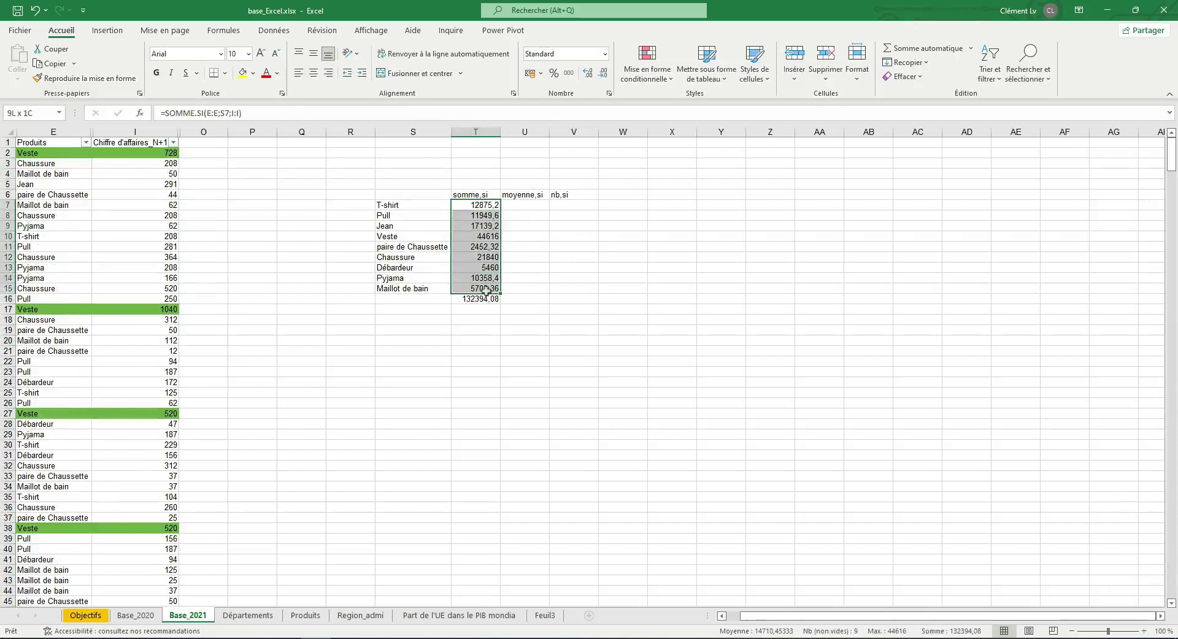
left_click_drag(416, 205, 416, 289)
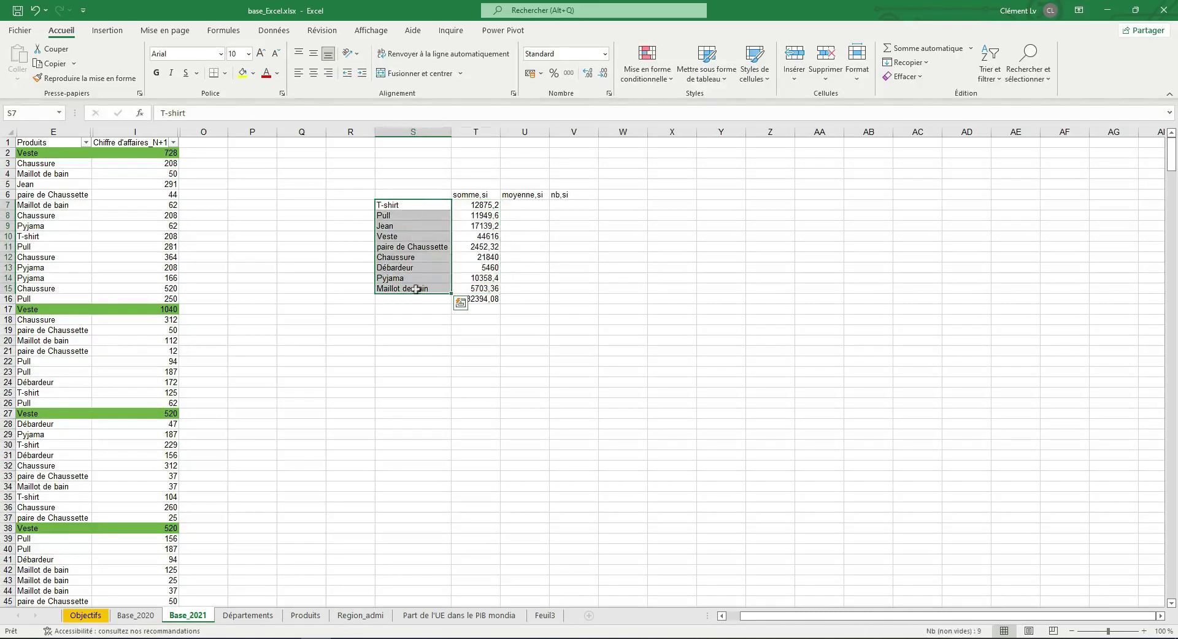
left_click_drag(476, 205, 486, 289)
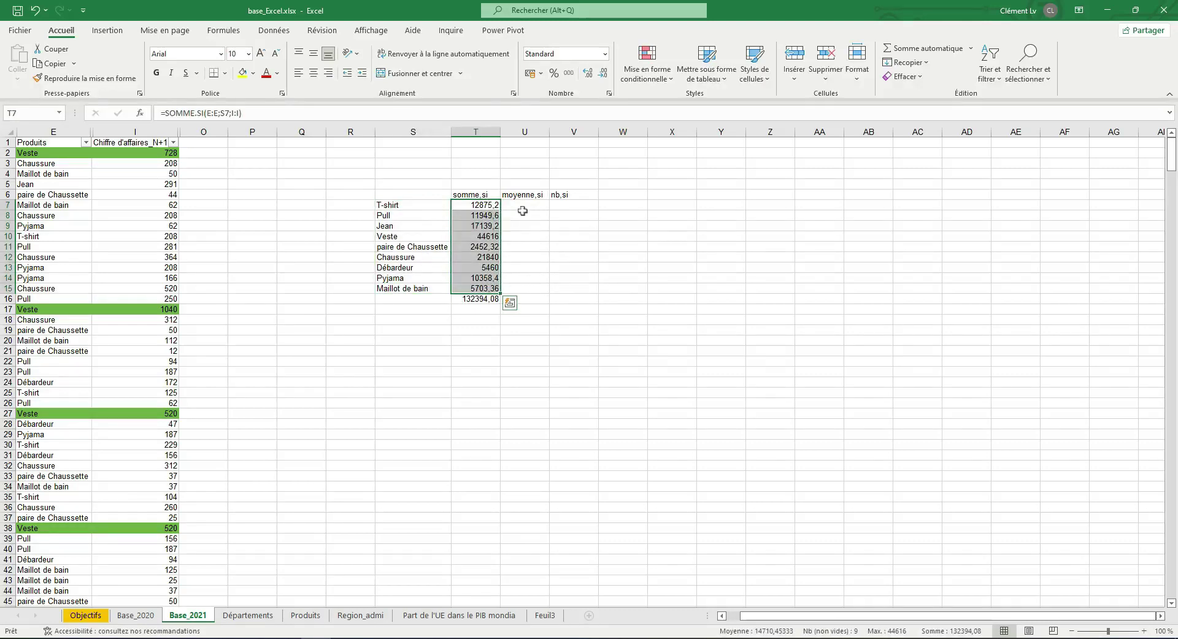
left_click(476, 216)
left_click(478, 204)
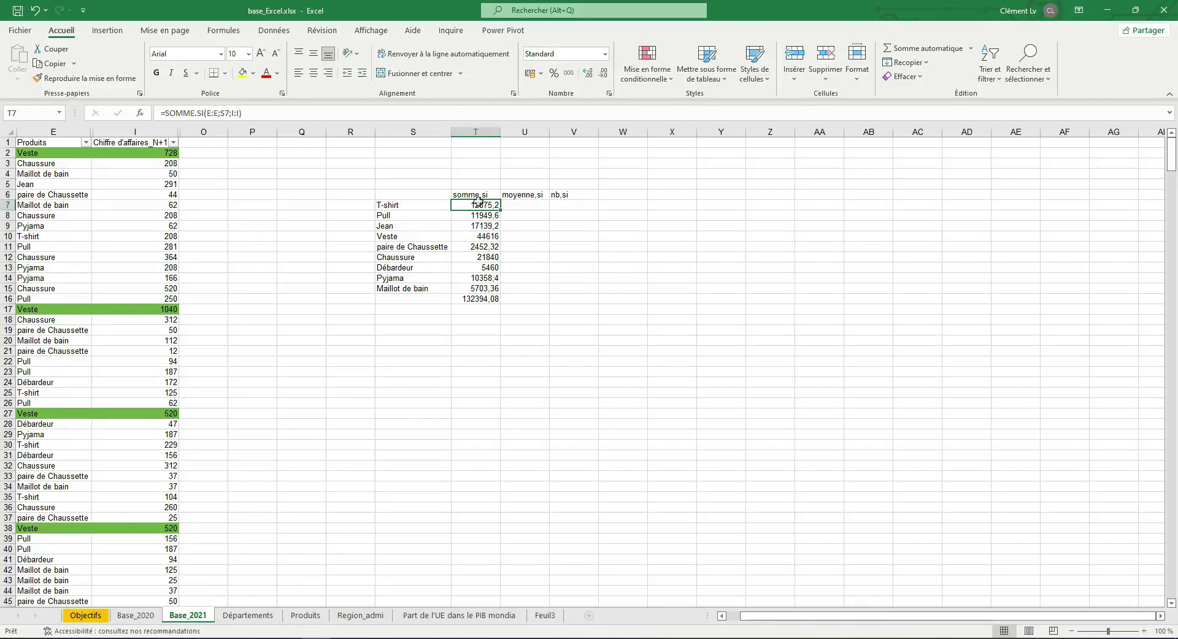
key("Left")
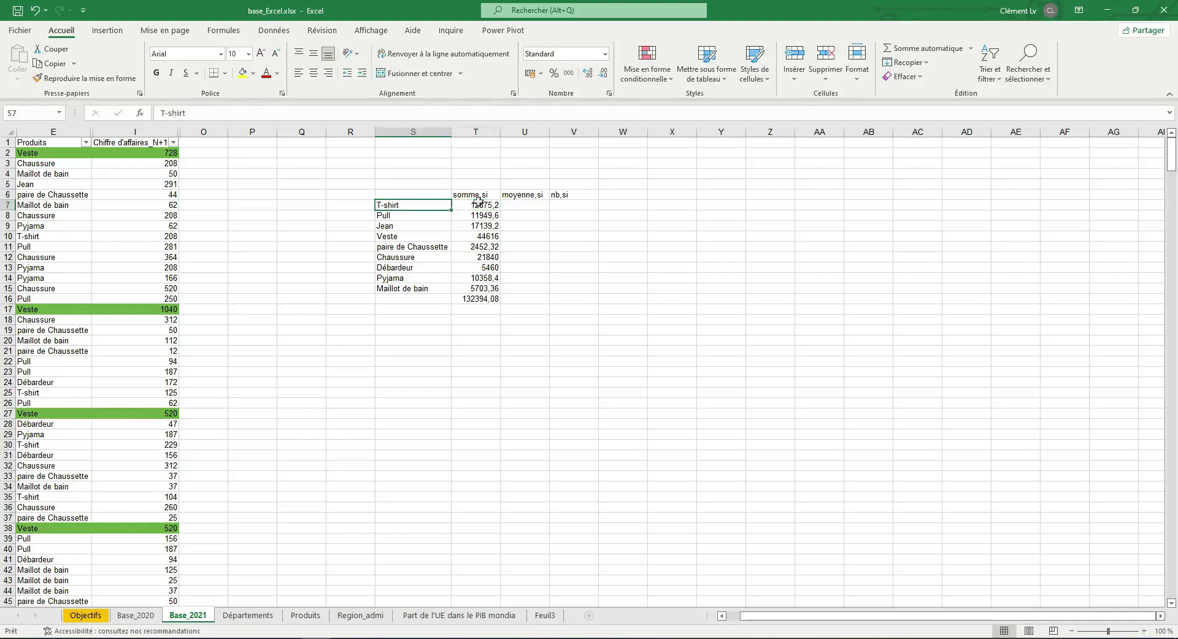
left_click(138, 615)
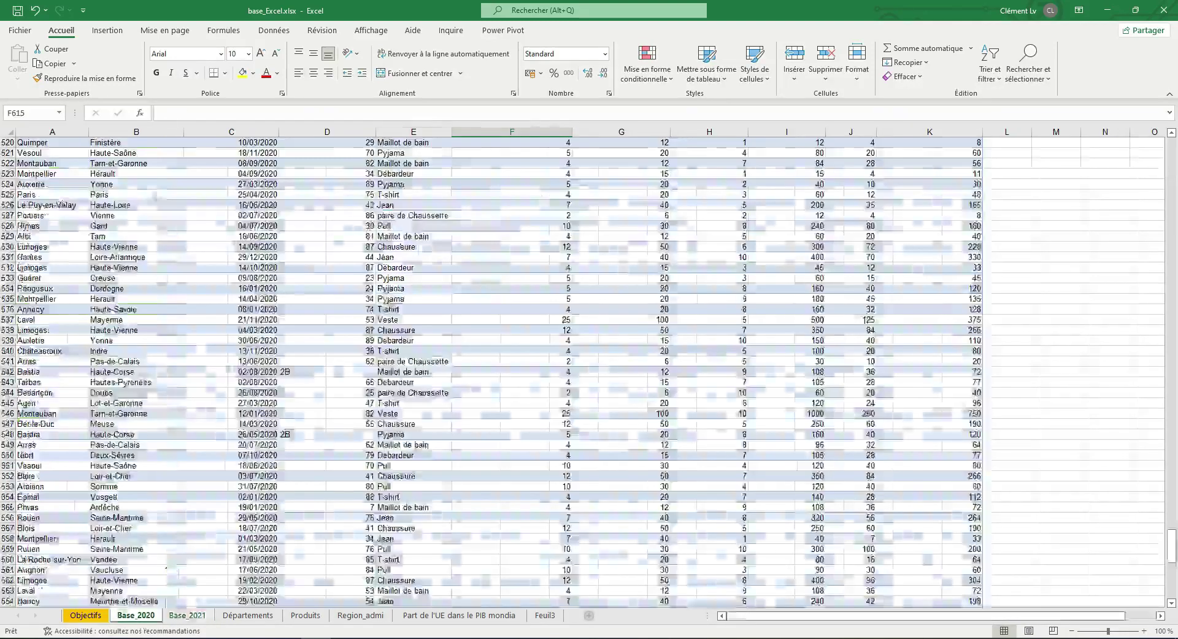
scroll(52, 246, "up", 10)
scroll(52, 184, "up", 10)
scroll(52, 133, "up", 10)
left_click(52, 133)
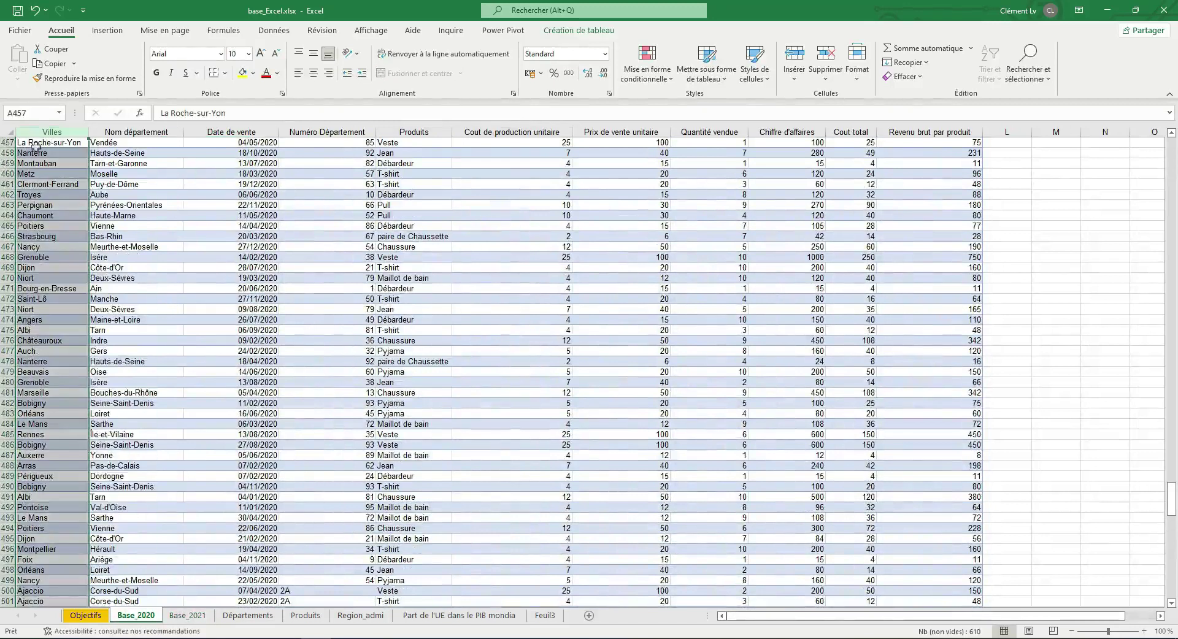
left_click(187, 615)
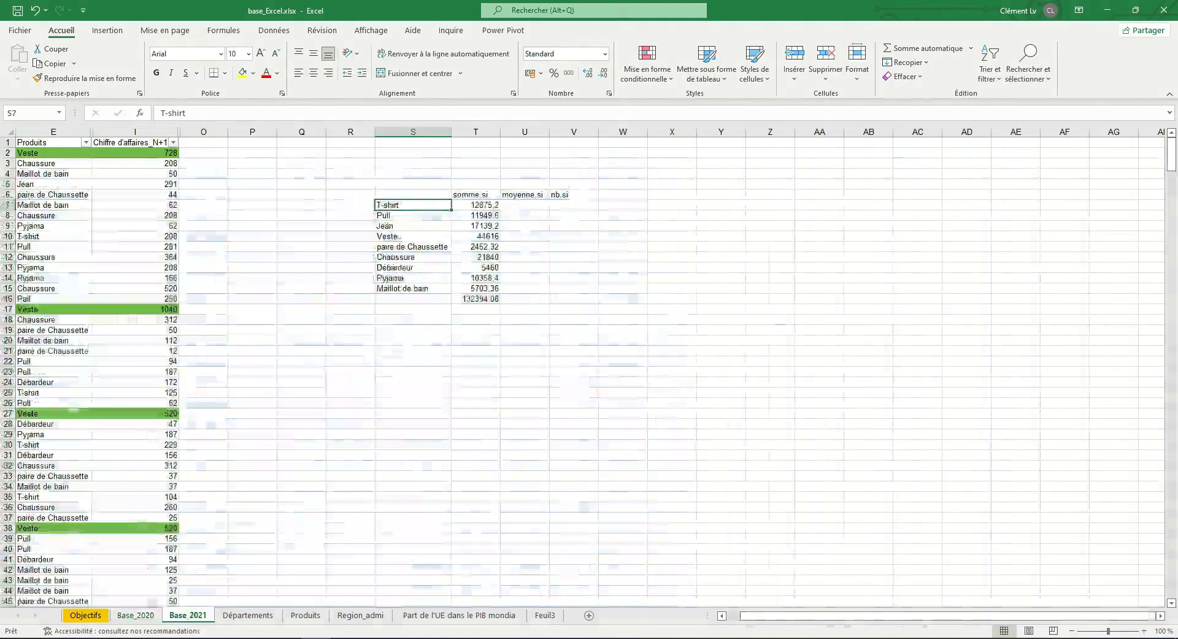
left_click(531, 205)
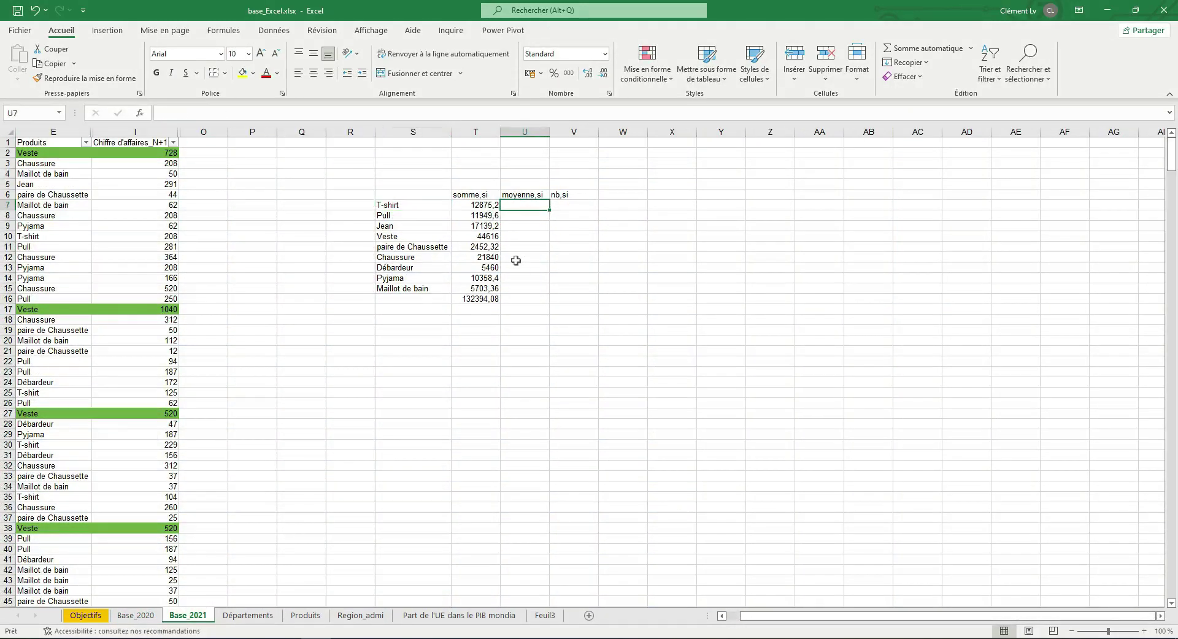
Enter =MOYENNE.SI(E:E;S7;I:I) in U7 and fill it down to U15
type("=moyenn")
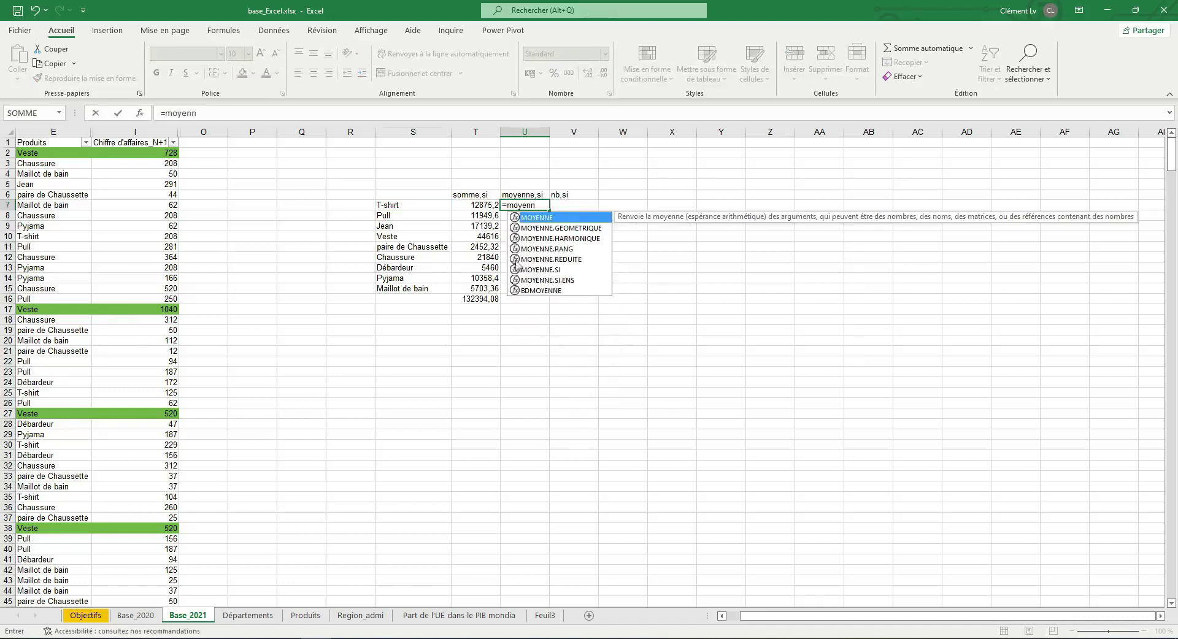
double_click(515, 217)
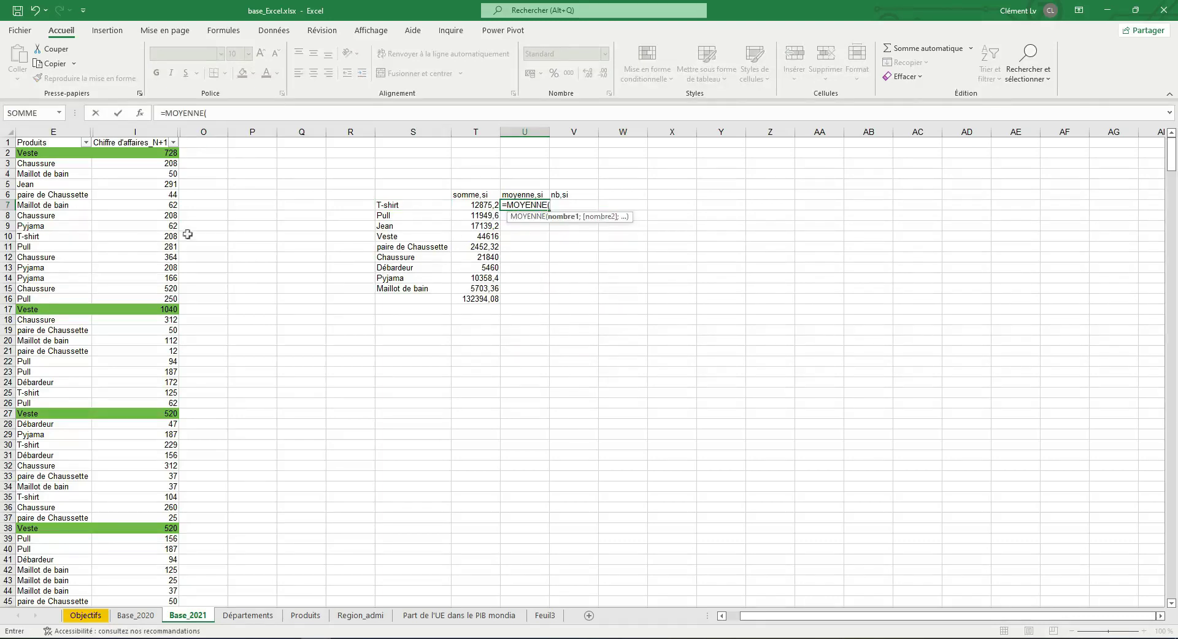
left_click(224, 109)
key("BackSpace")
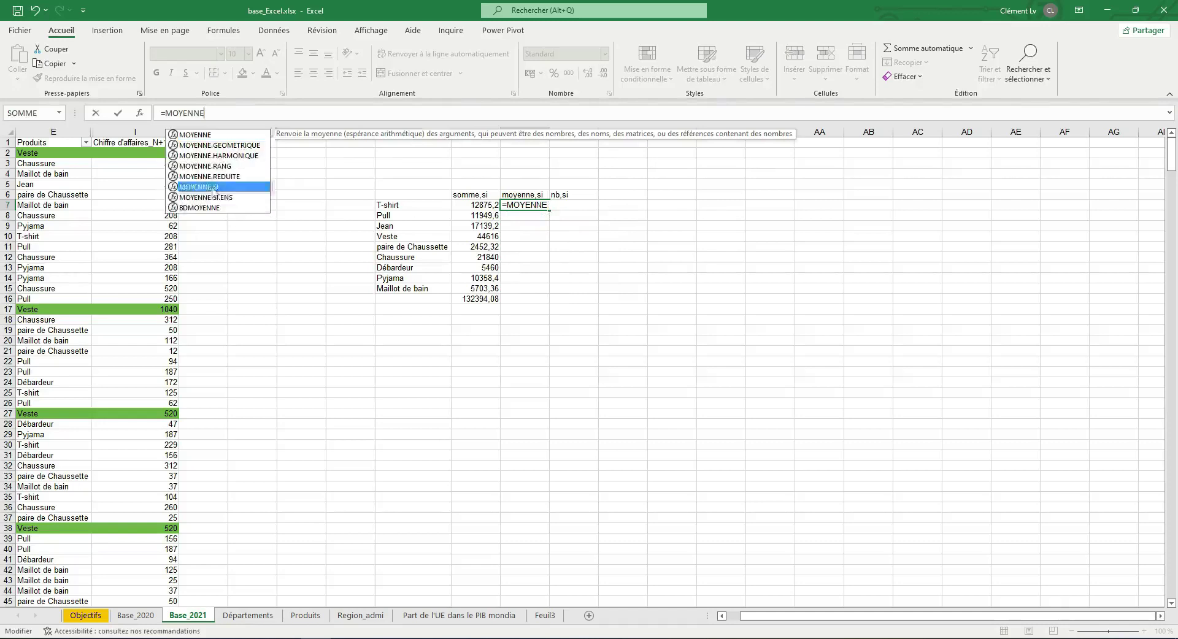
double_click(214, 186)
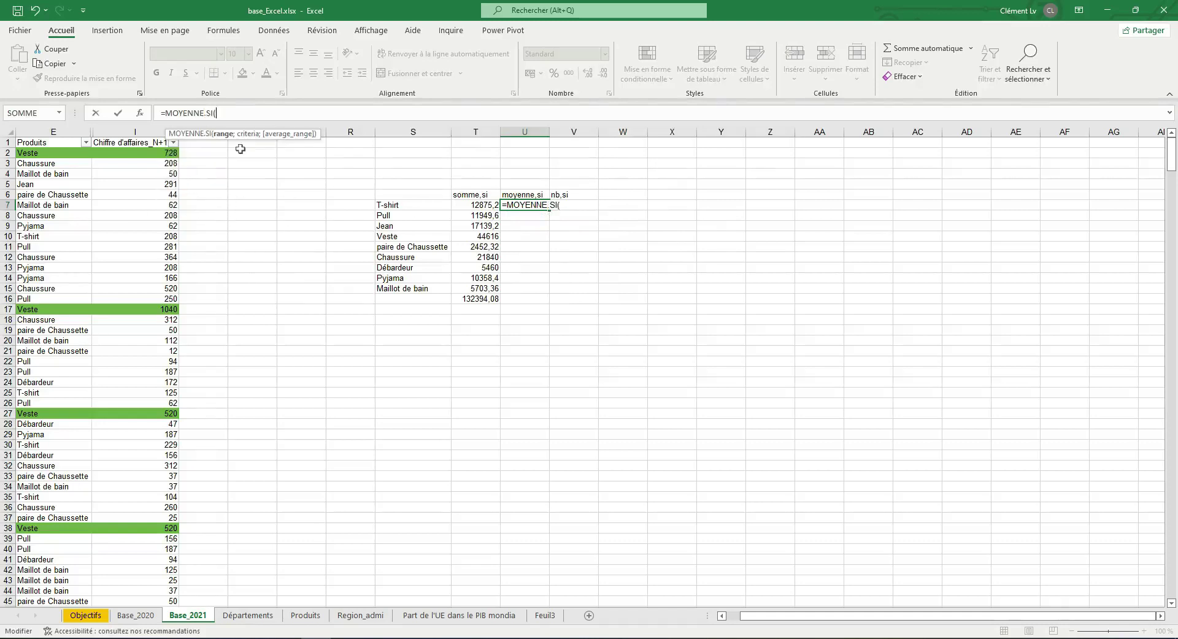
type("E:E")
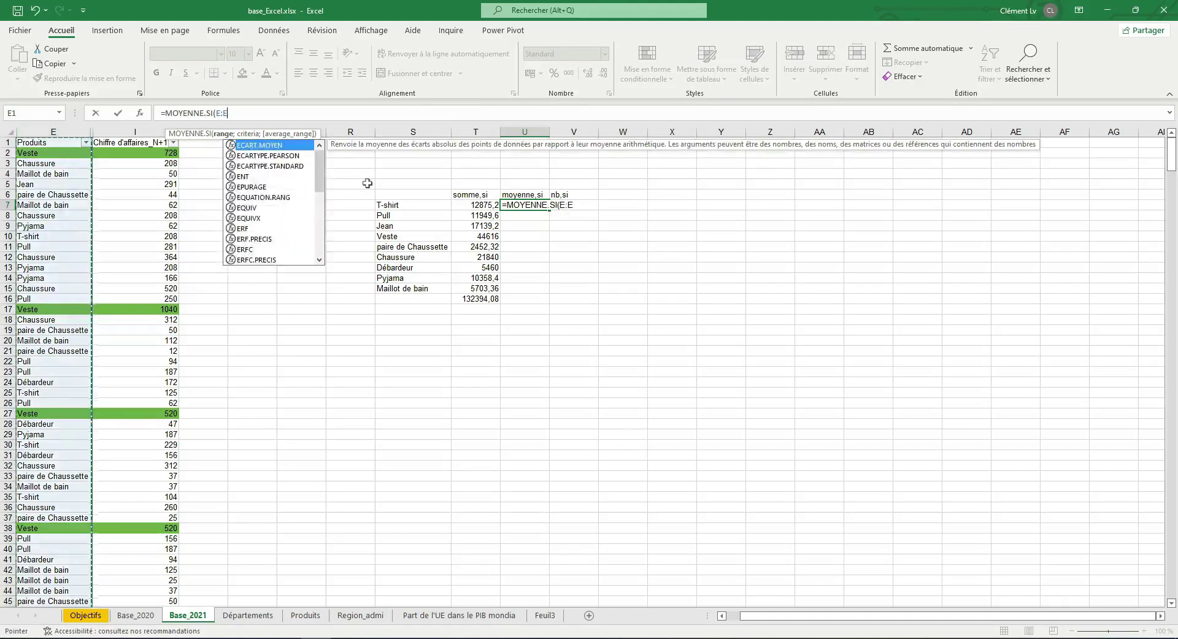
type(";S7;I:I)")
key("Return")
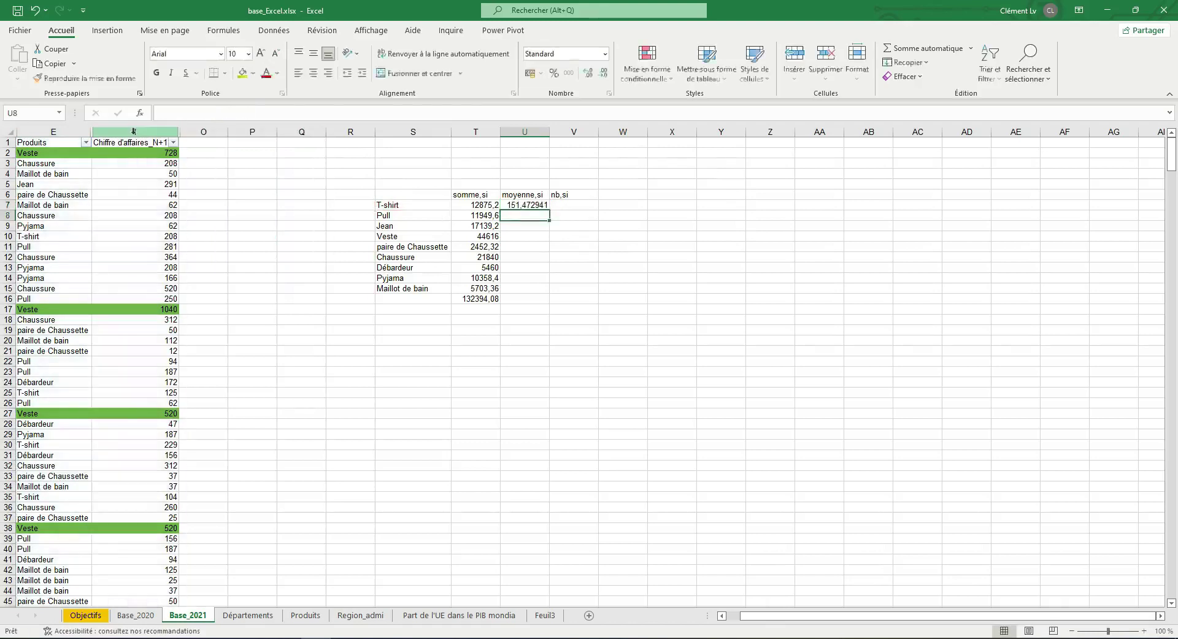
left_click(508, 205)
double_click(549, 210)
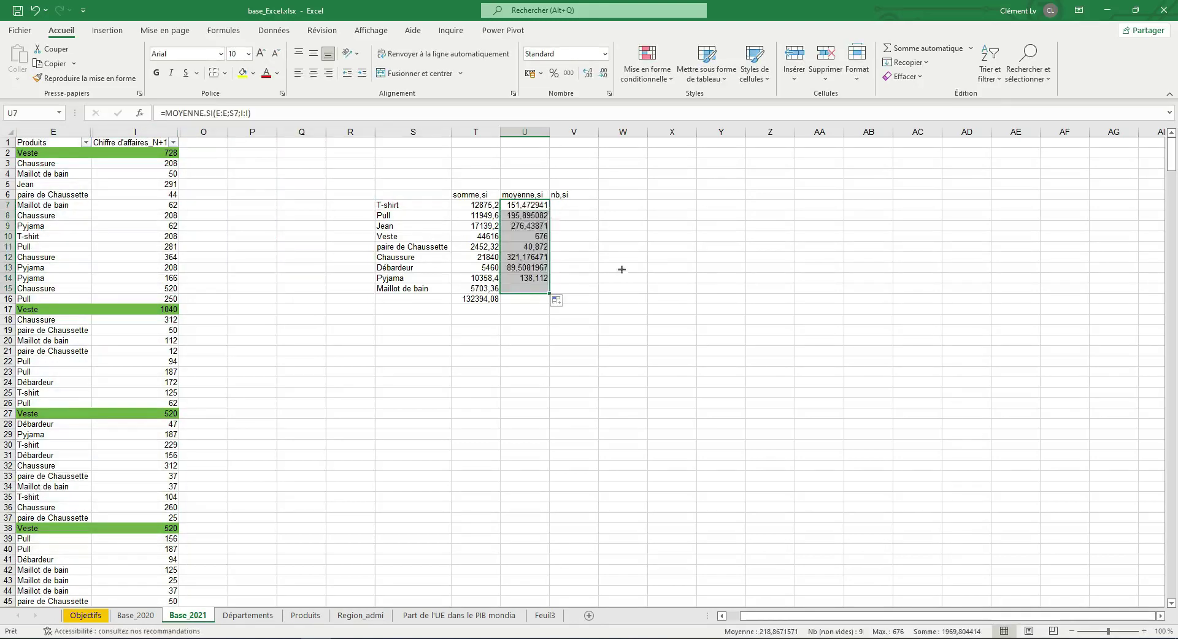
left_click(564, 206)
type("=")
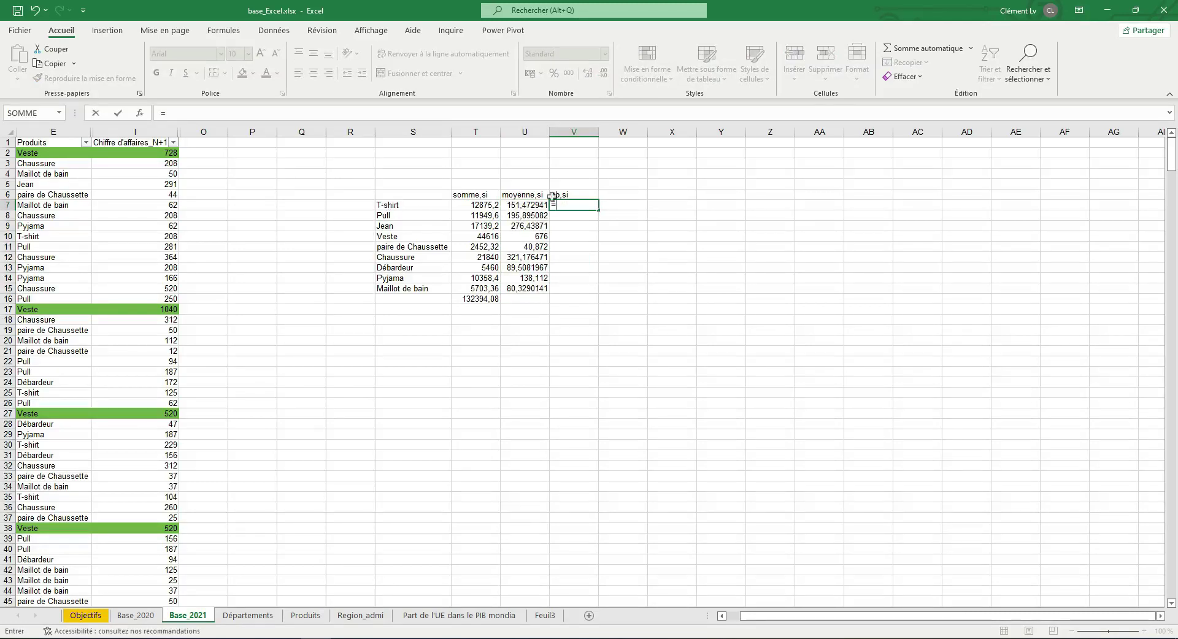
Build =NB.SI(E:E;S7) in V7 to count the T-shirt rows (85)
type("nb")
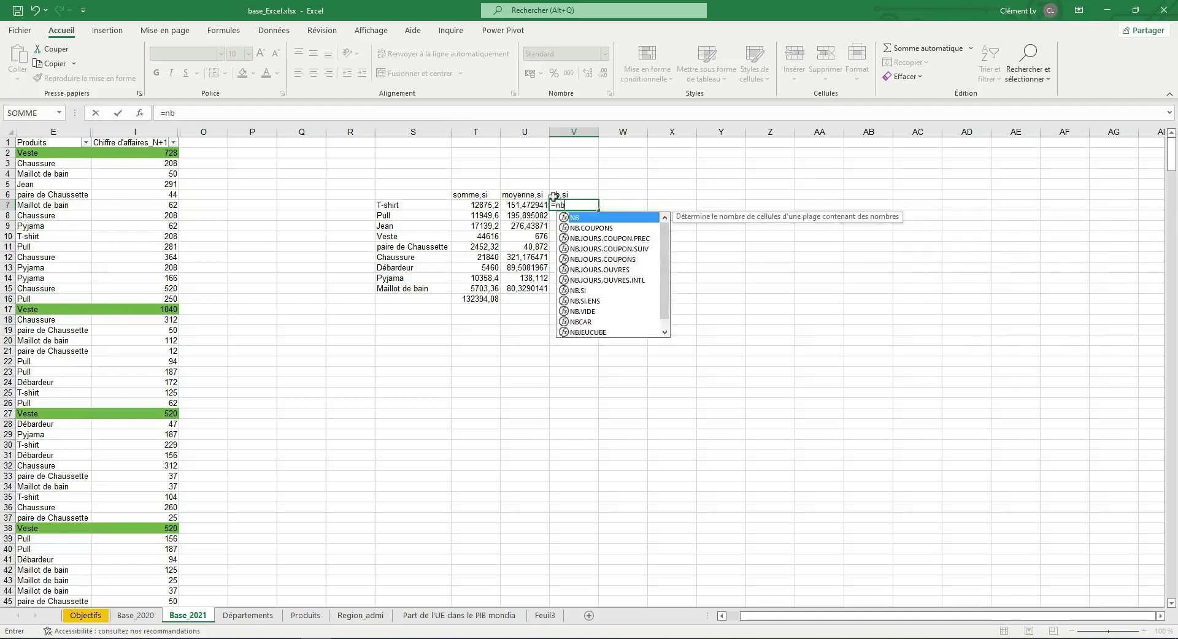
double_click(612, 291)
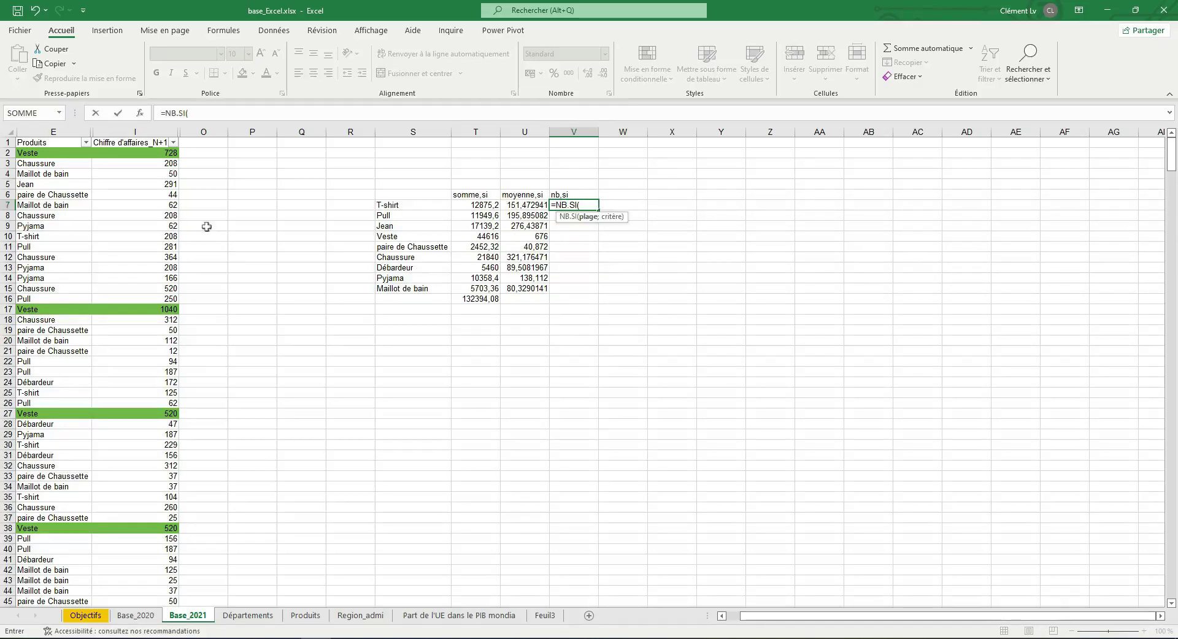
key("F2")
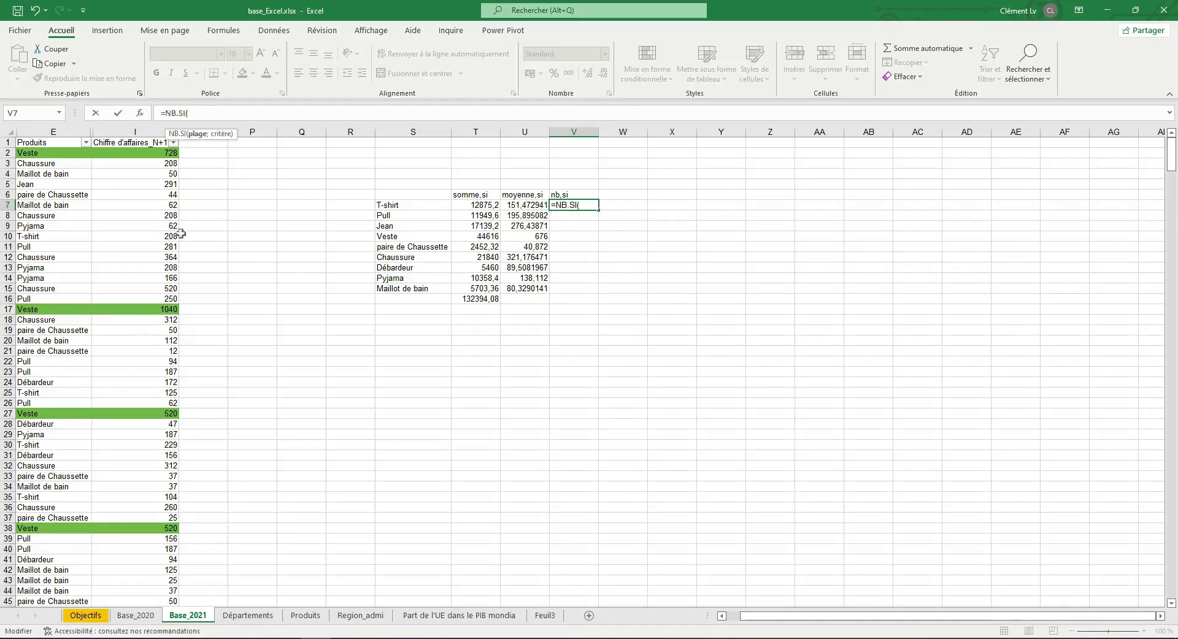
left_click(53, 132)
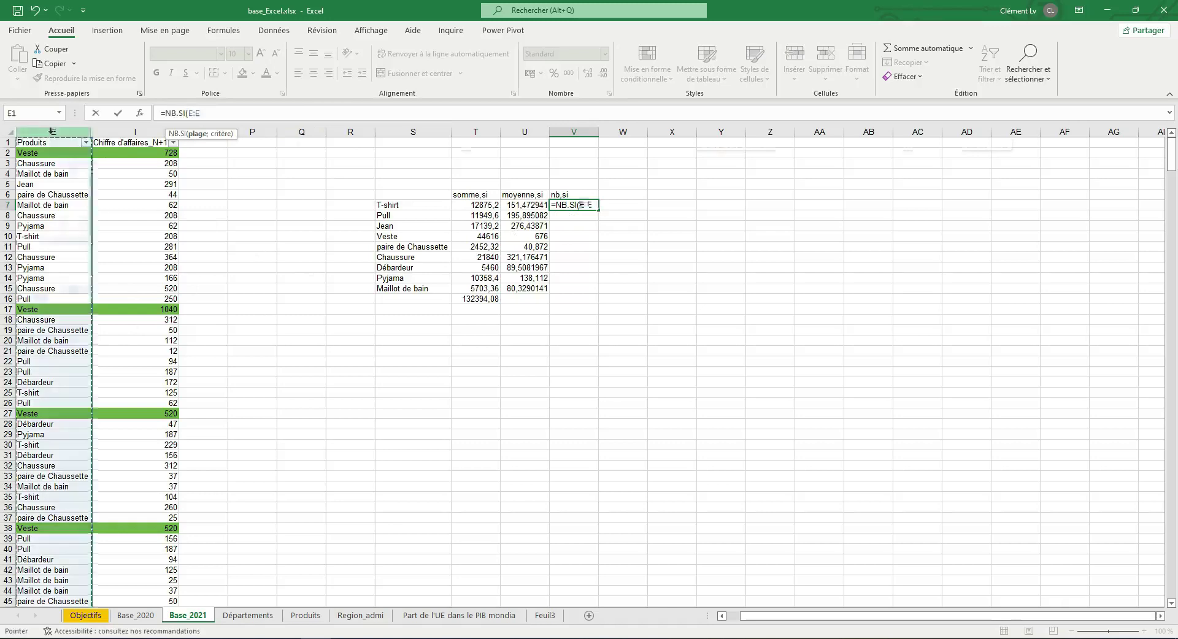
type(";")
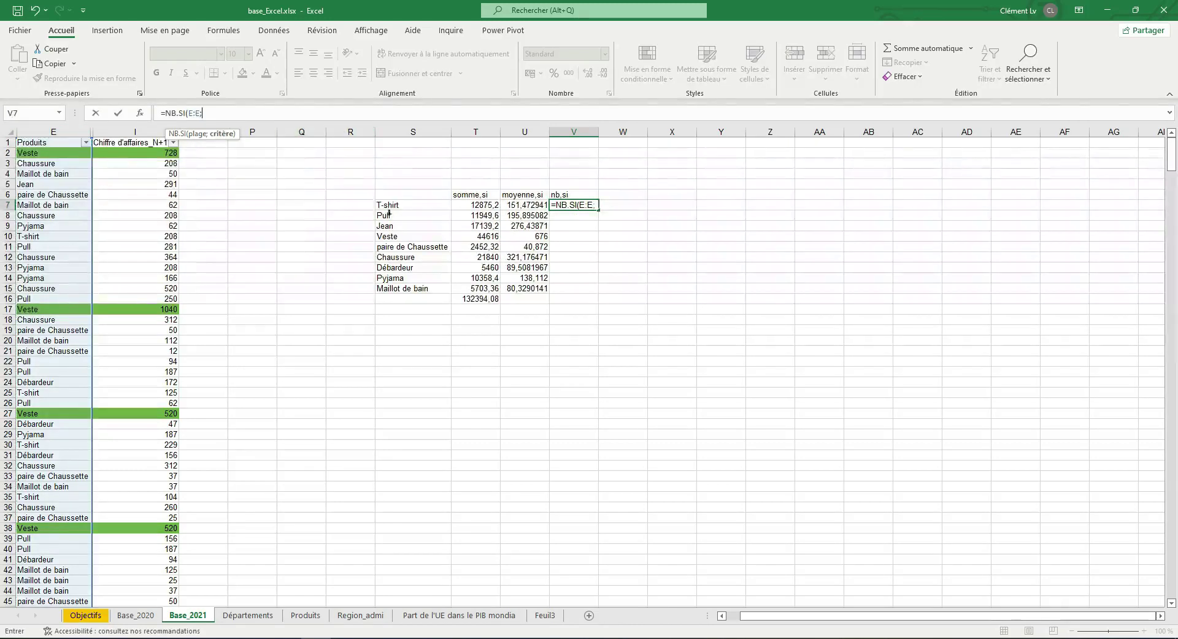
left_click(394, 206)
key("Return")
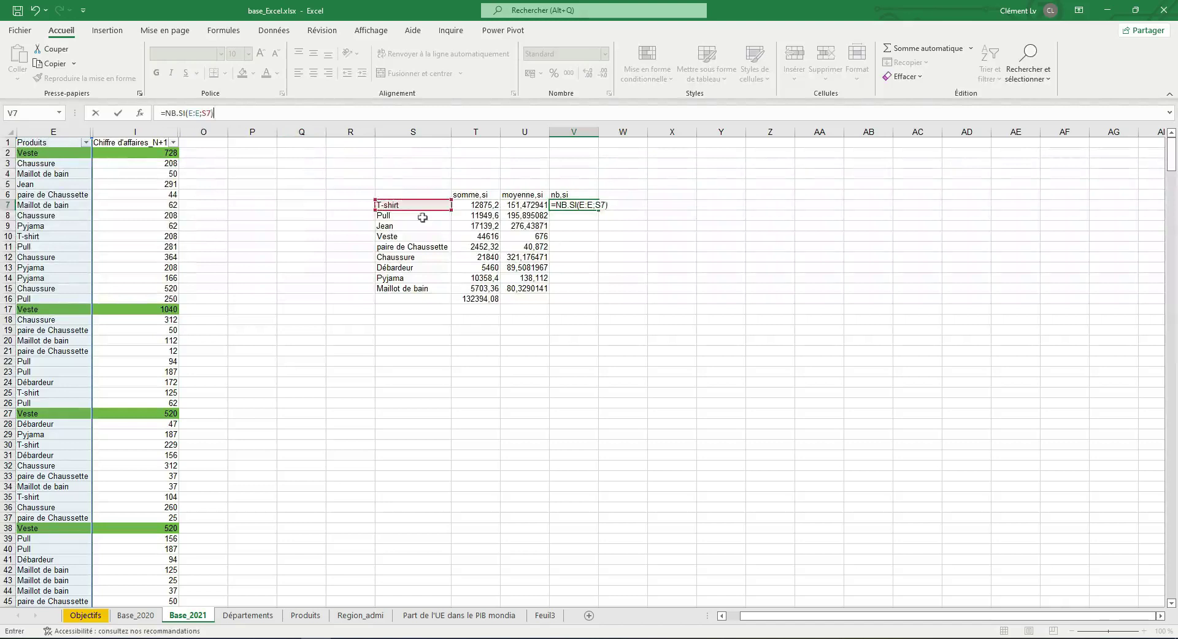
Copy the count formula down to V15, ending with 71 for Maillot de bain
left_click(558, 205)
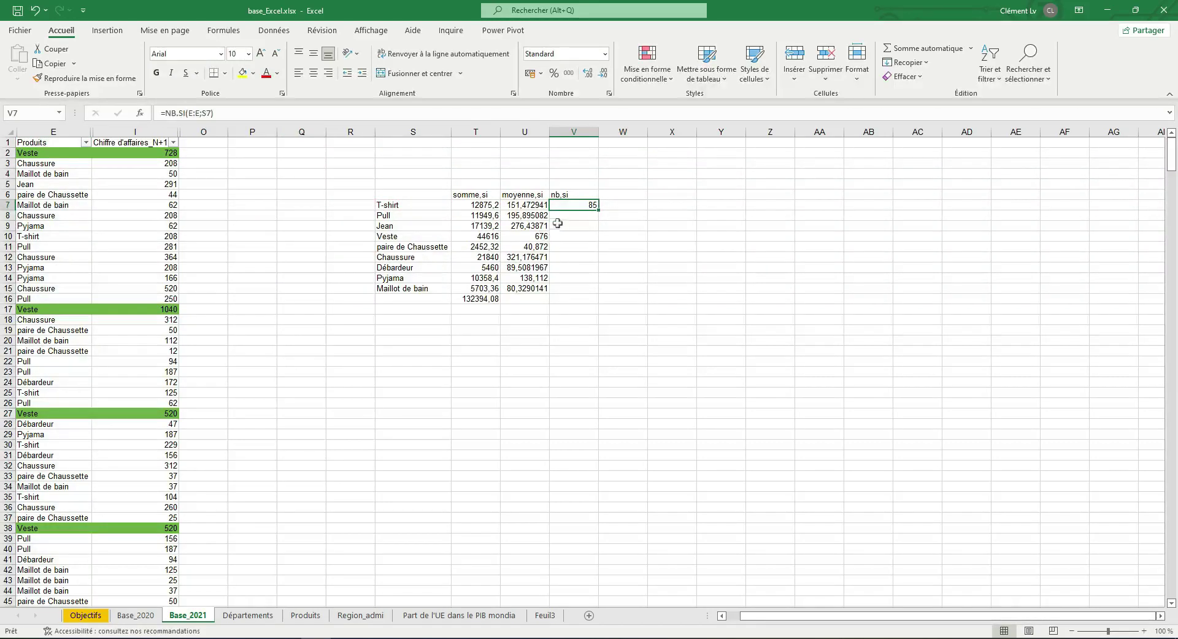
left_click(419, 204)
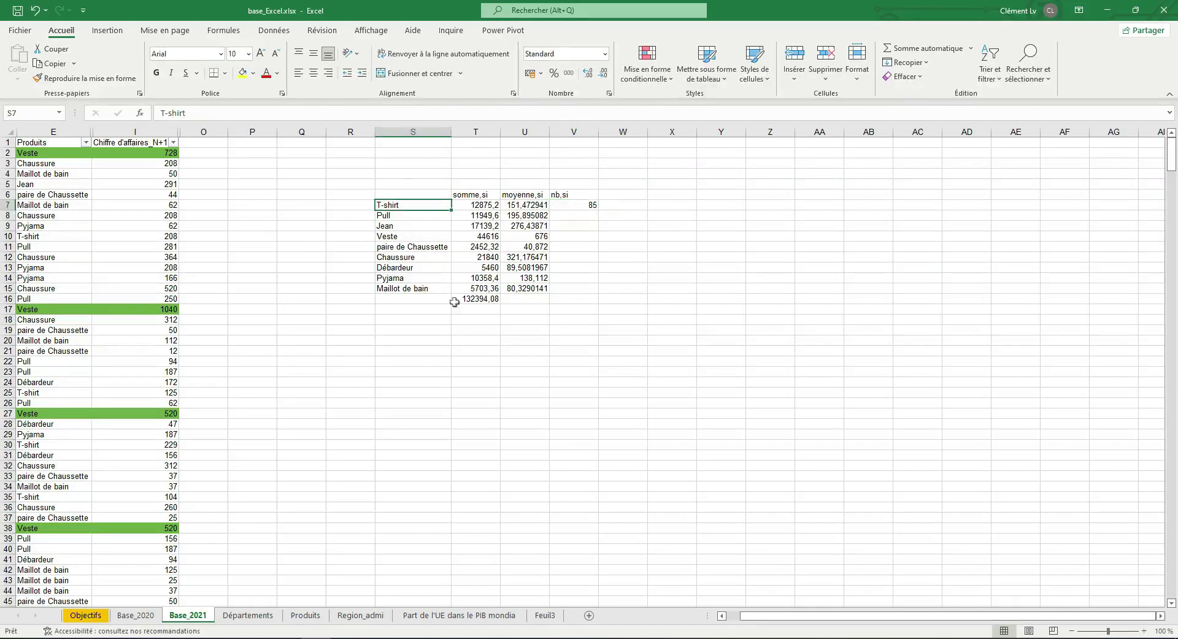
left_click(586, 204)
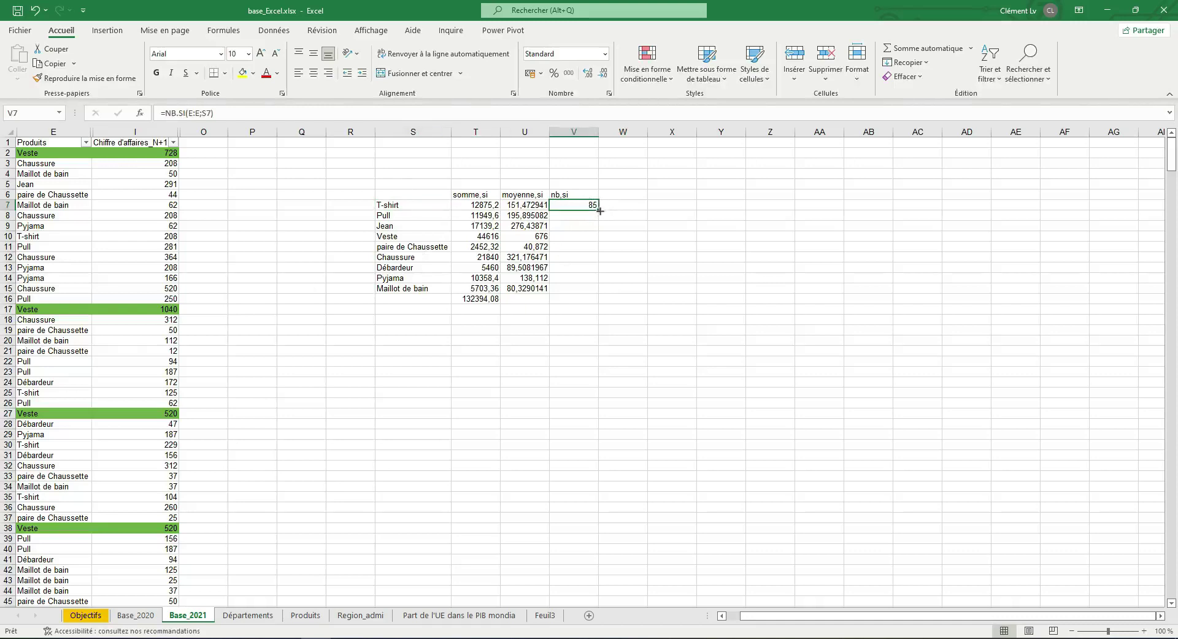
double_click(599, 211)
left_click(571, 299)
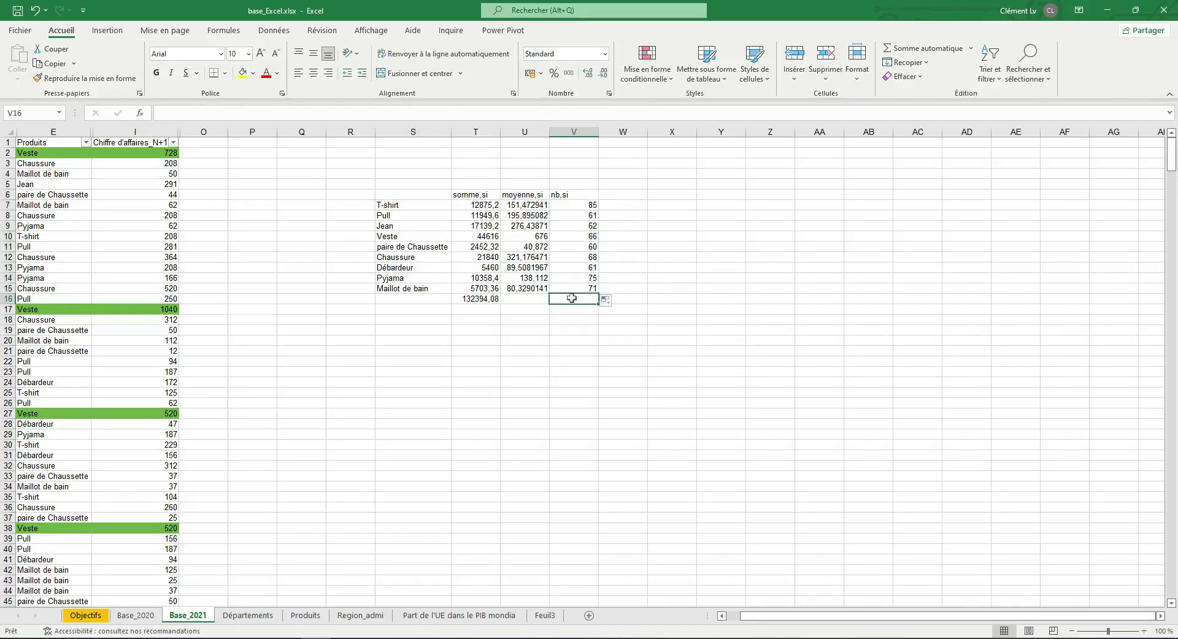
Total the nb,si counts in V16 as 609 and review the sums and averages
left_click(932, 54)
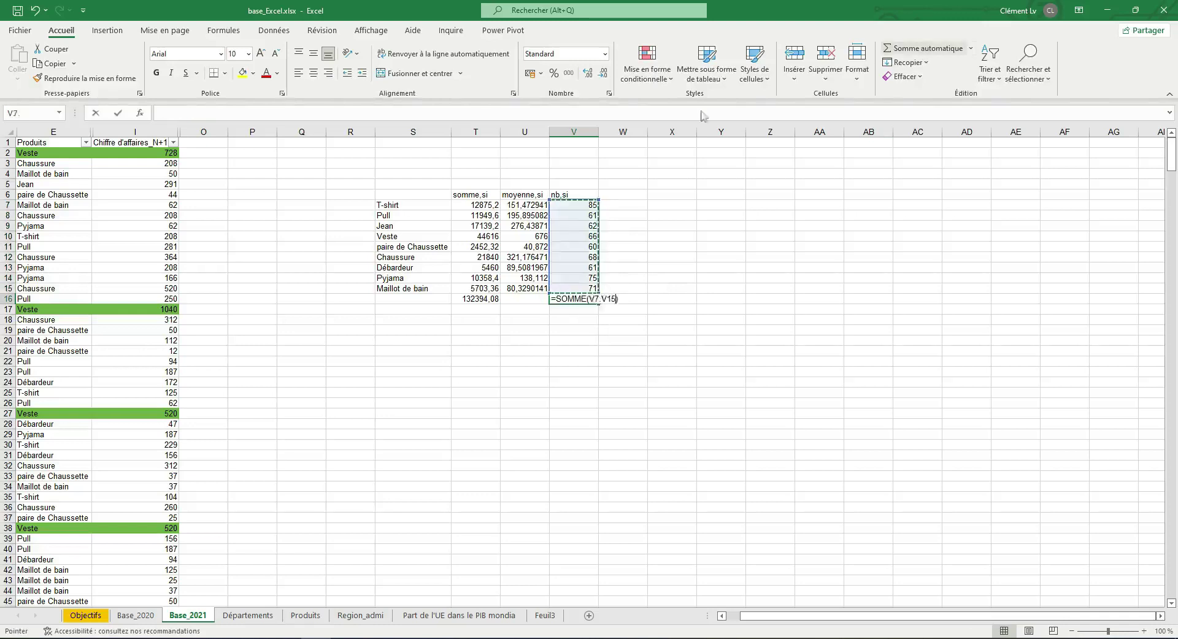
key("Return")
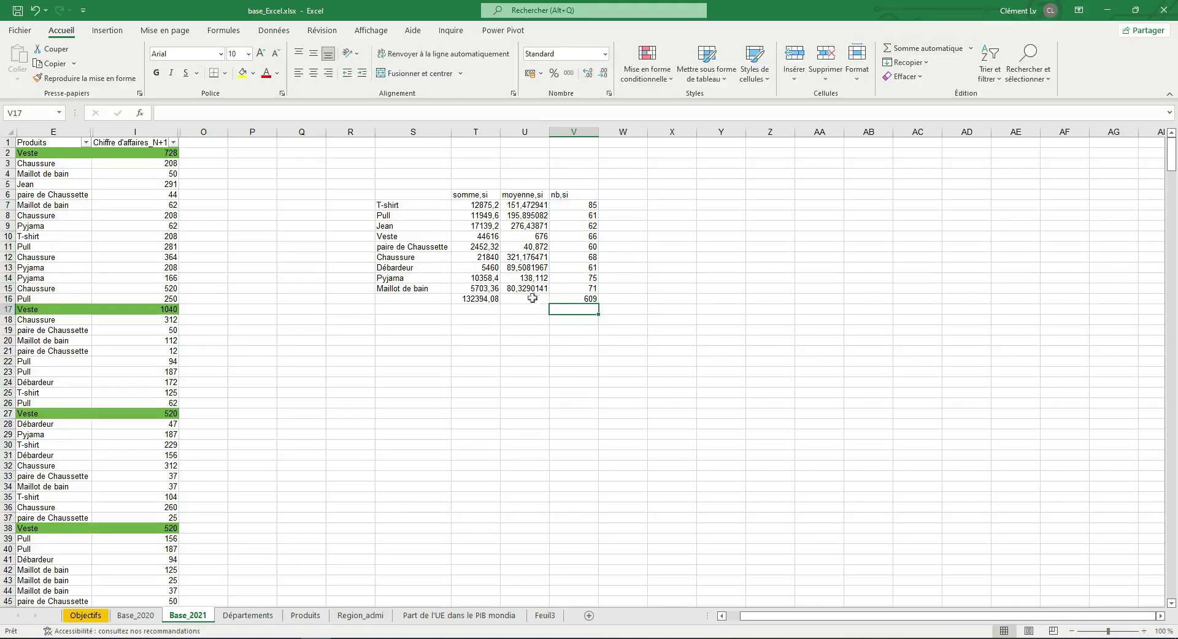
left_click(531, 299)
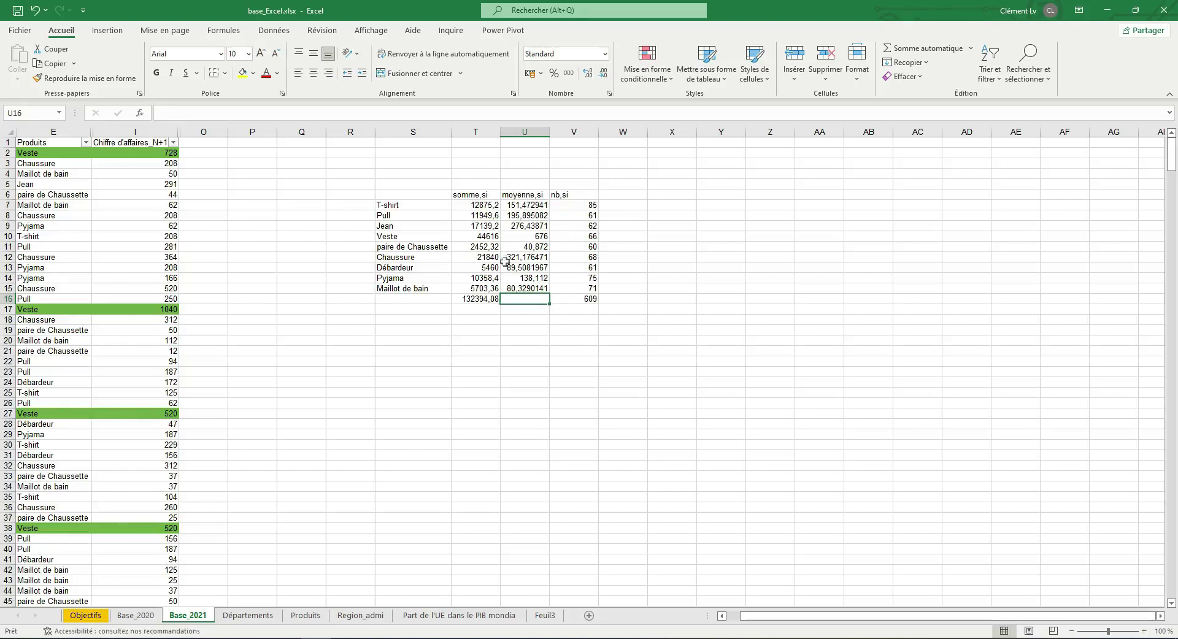
mouse_move(472, 204)
left_mouse_down()
mouse_move(531, 289)
mouse_move(577, 289)
left_mouse_up()
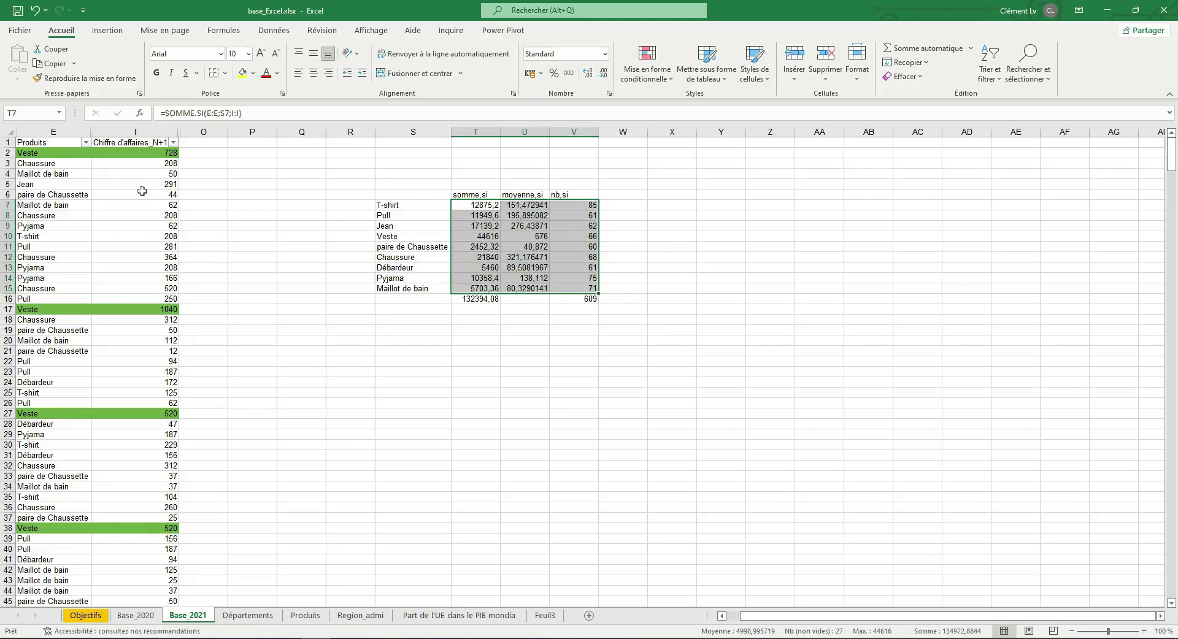
Select the T-shirt row and move to X7 for its share
left_click(494, 205)
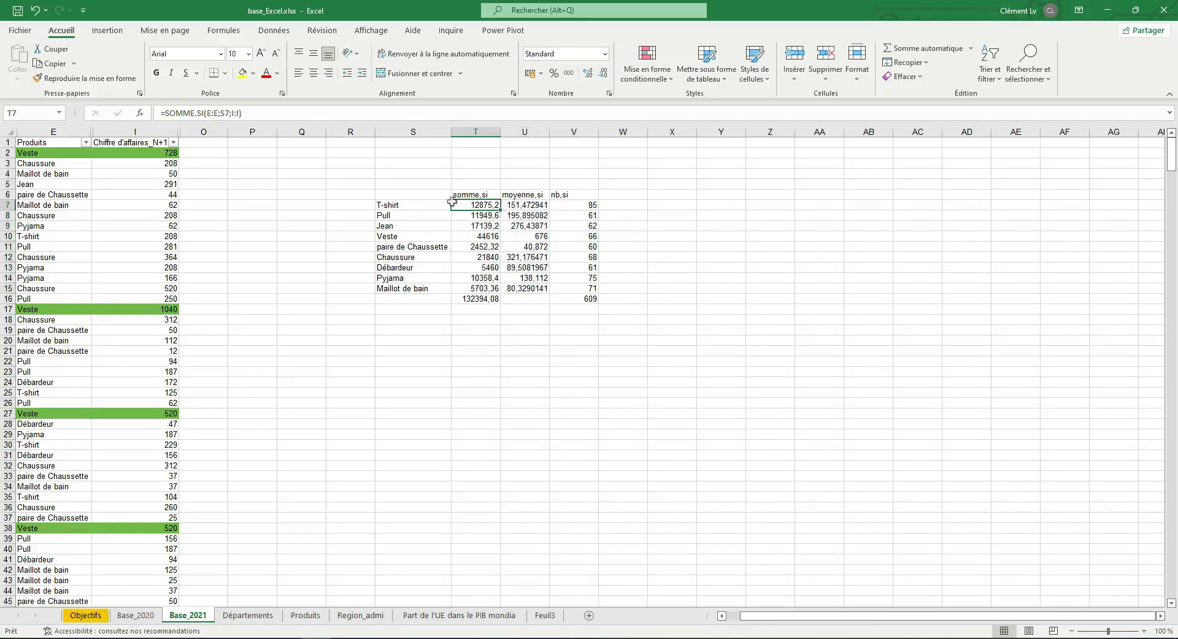
left_click(480, 215)
left_click(472, 206)
key("Right")
key("Right")
key("Right")
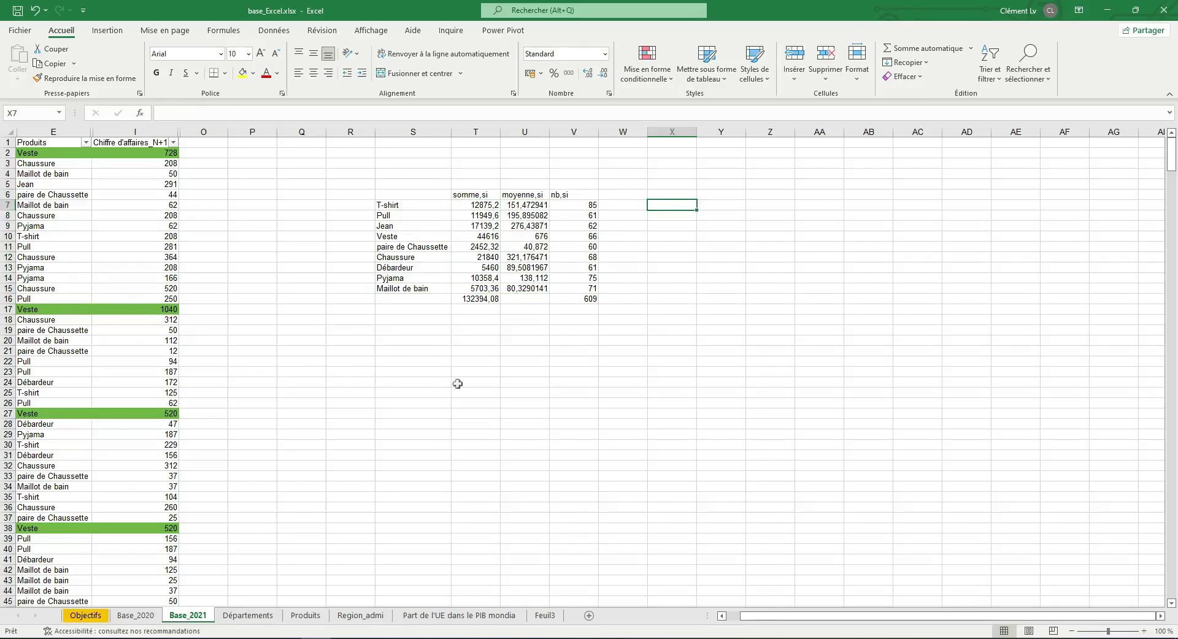
Enter =T7/T16 in X7 for the T-shirt share of total sales, then reopen the formula for editing
type("=")
left_click(486, 205)
type("/")
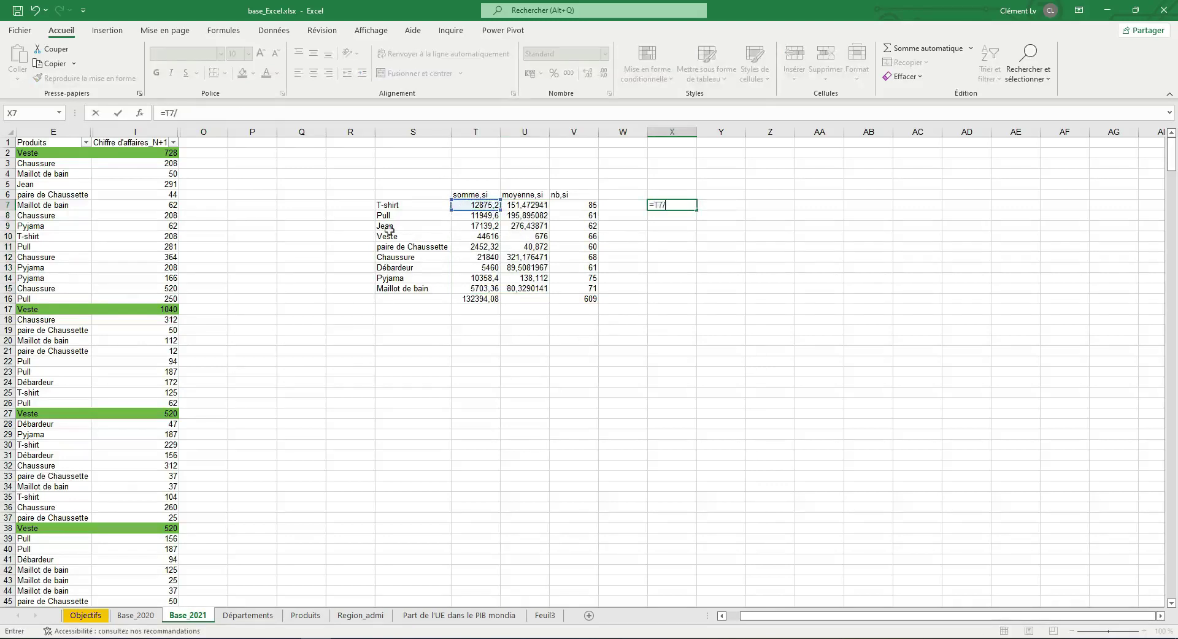
left_click(485, 299)
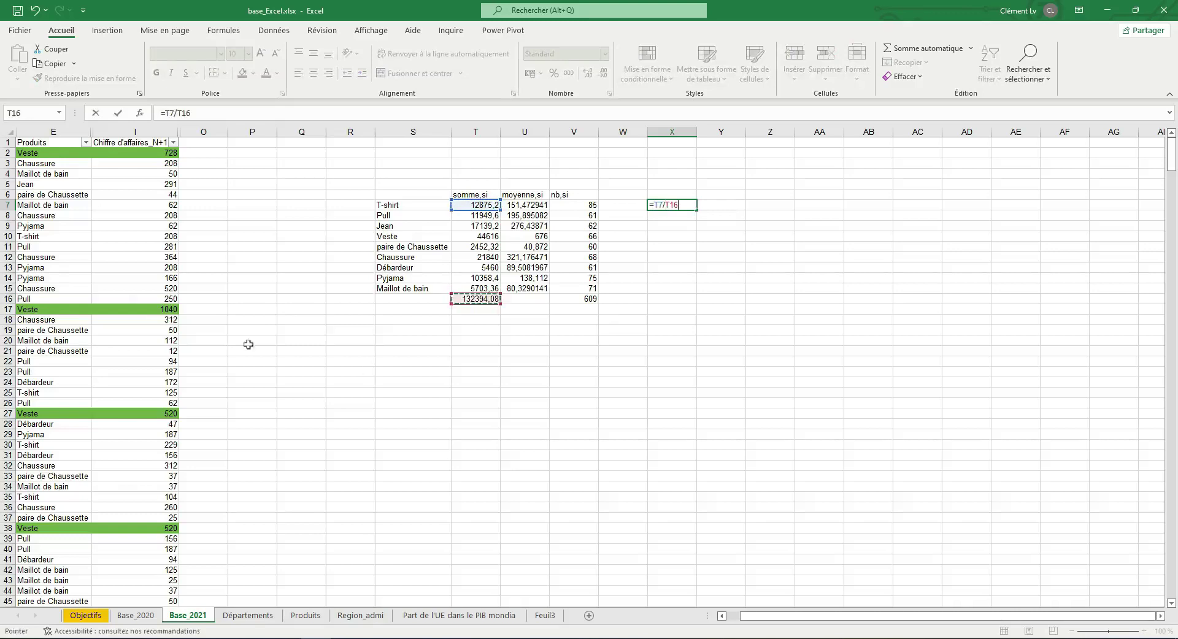
key("ctrl+Return")
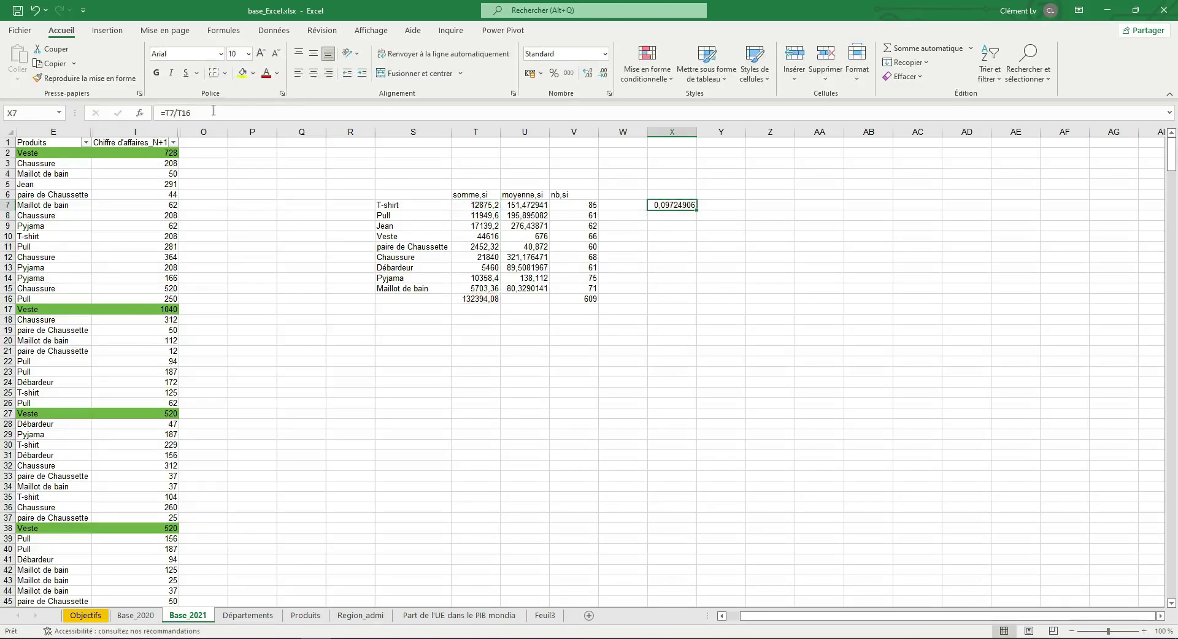
left_click(214, 110)
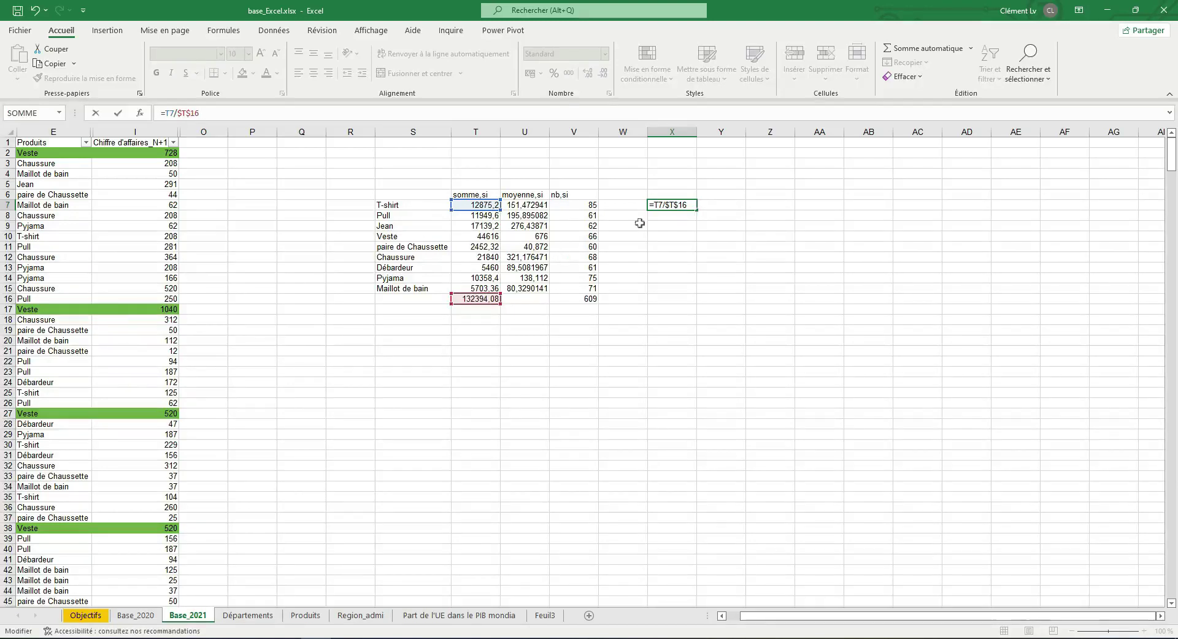
Confirm =T7/$T$16, fill it down to X15, and format the shares as percentages (10% to 4%)
key("ctrl+Return")
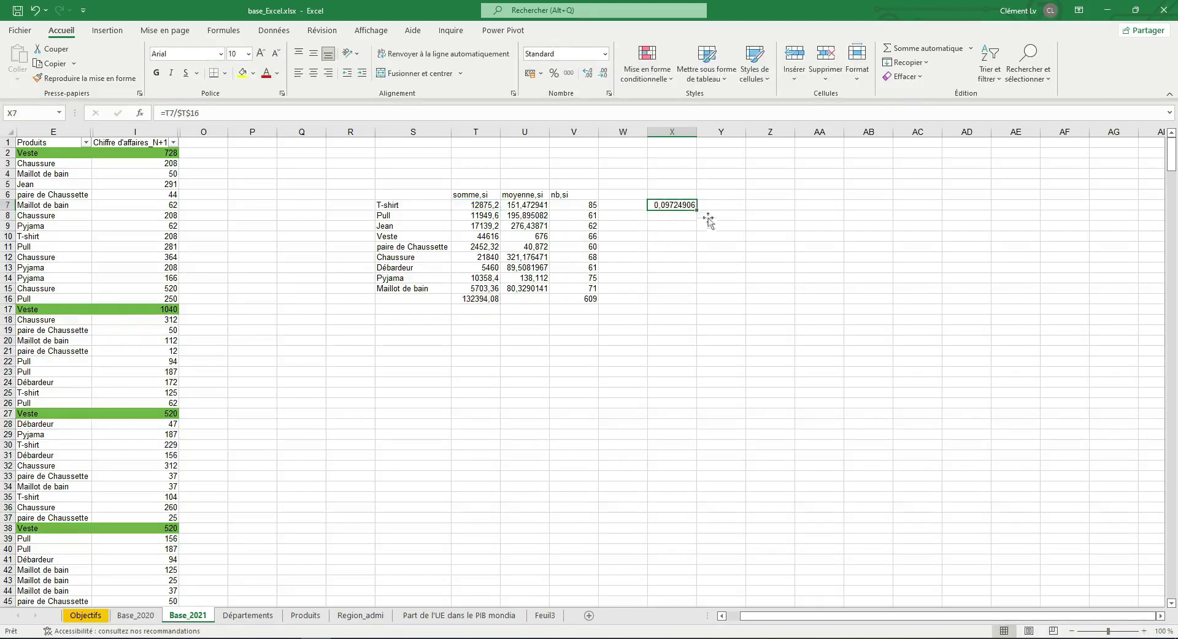
left_click_drag(697, 209, 693, 295)
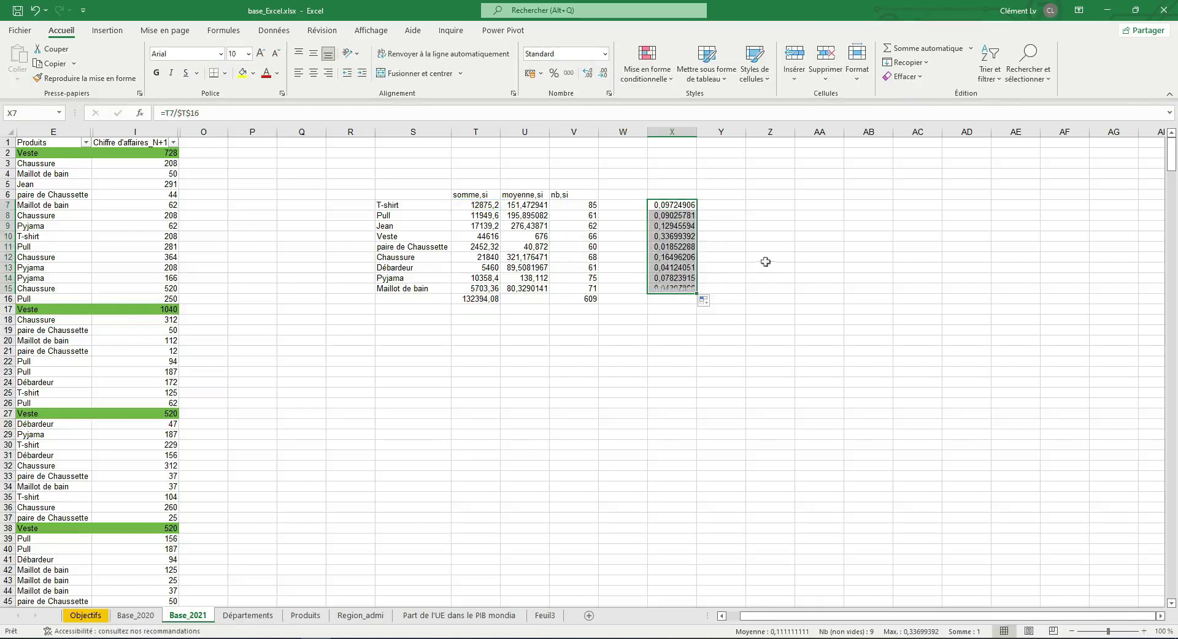
key("ctrl+shift+5")
left_click(772, 261)
left_click_drag(675, 205, 693, 291)
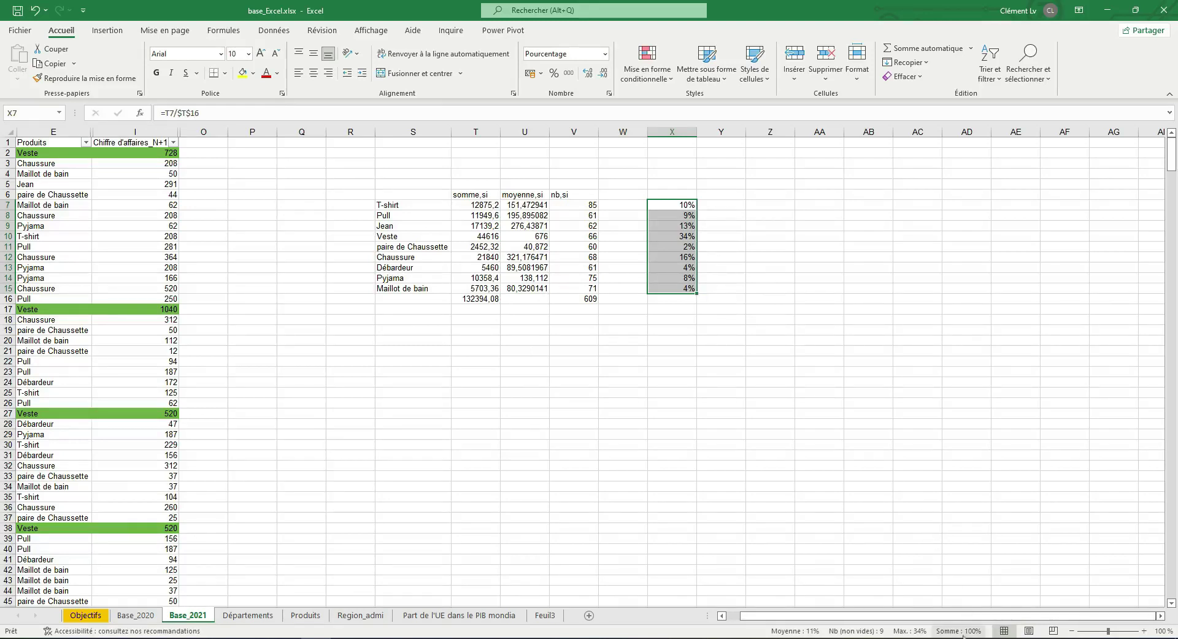
left_click(967, 631)
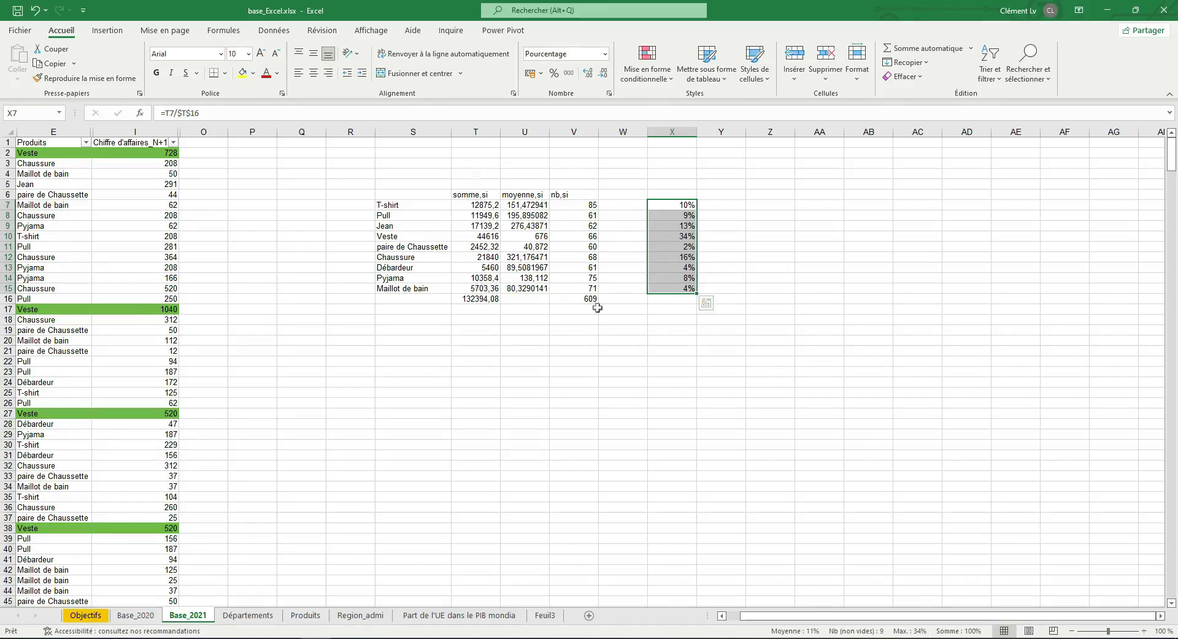
left_click(673, 319)
left_click(679, 236)
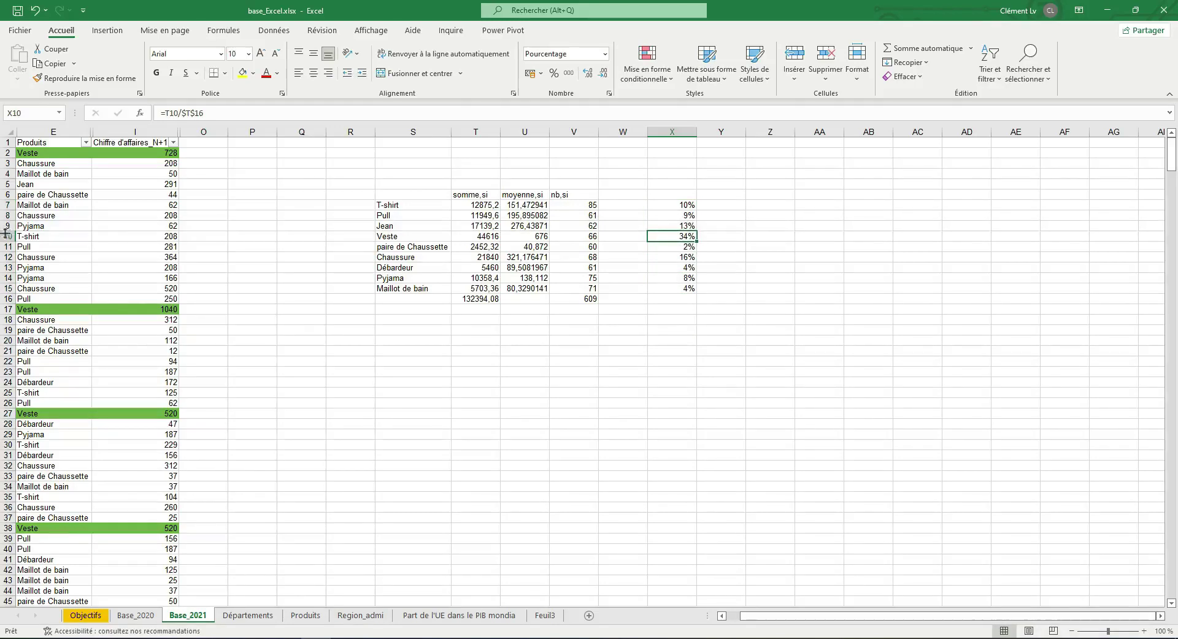
left_click(7, 235)
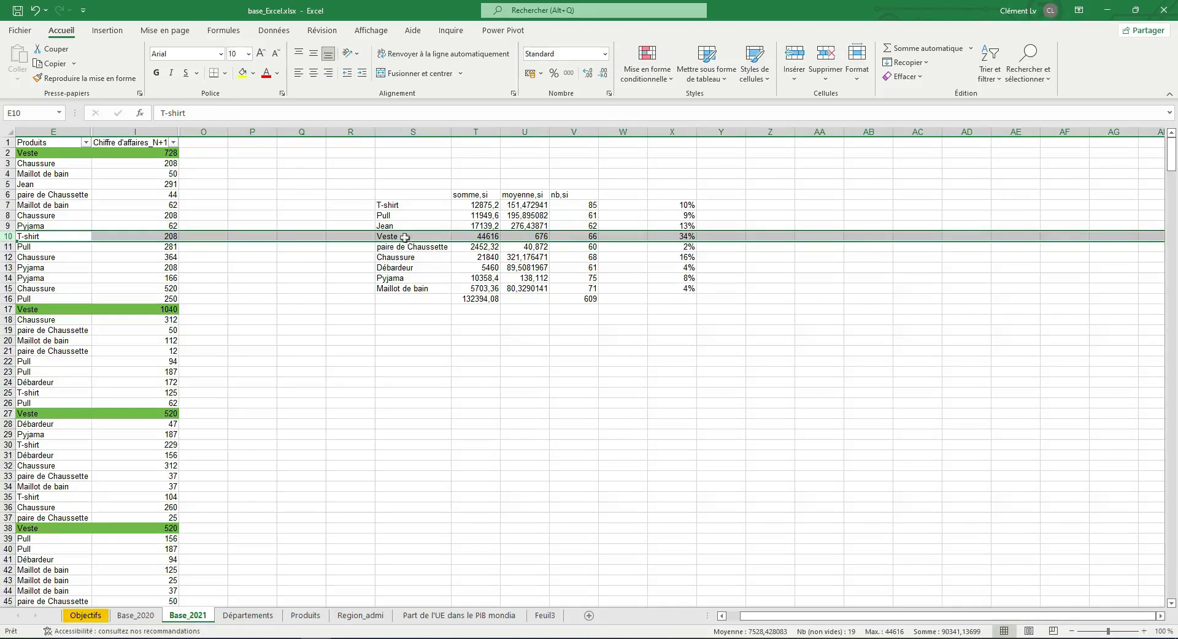
left_click(690, 238)
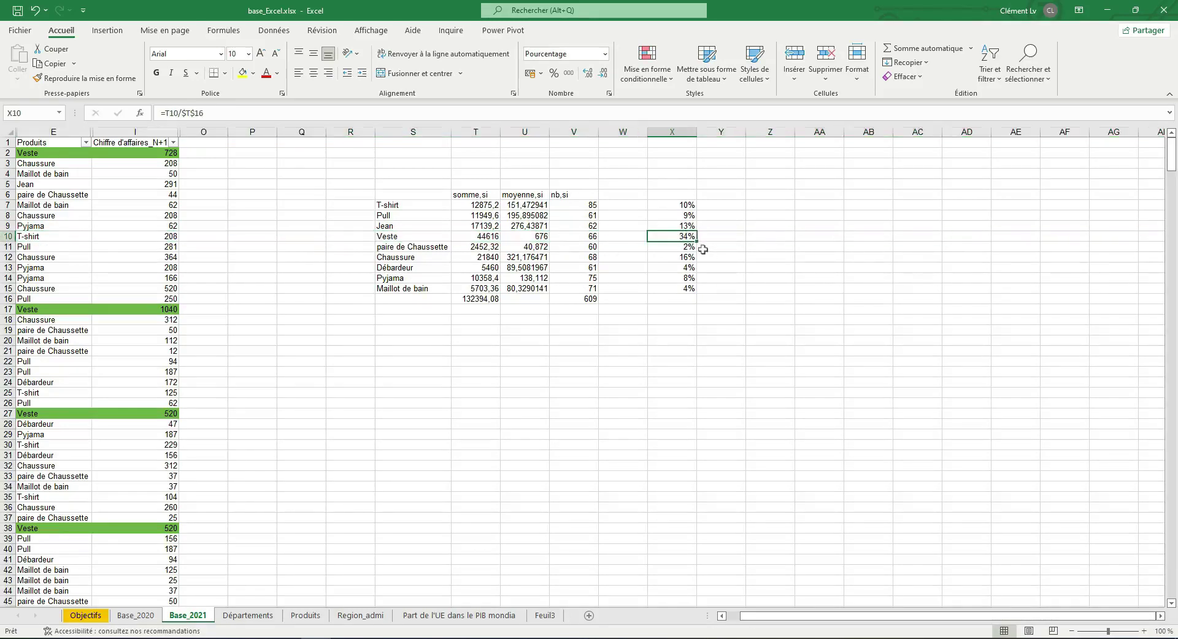
left_click_drag(690, 204, 686, 290)
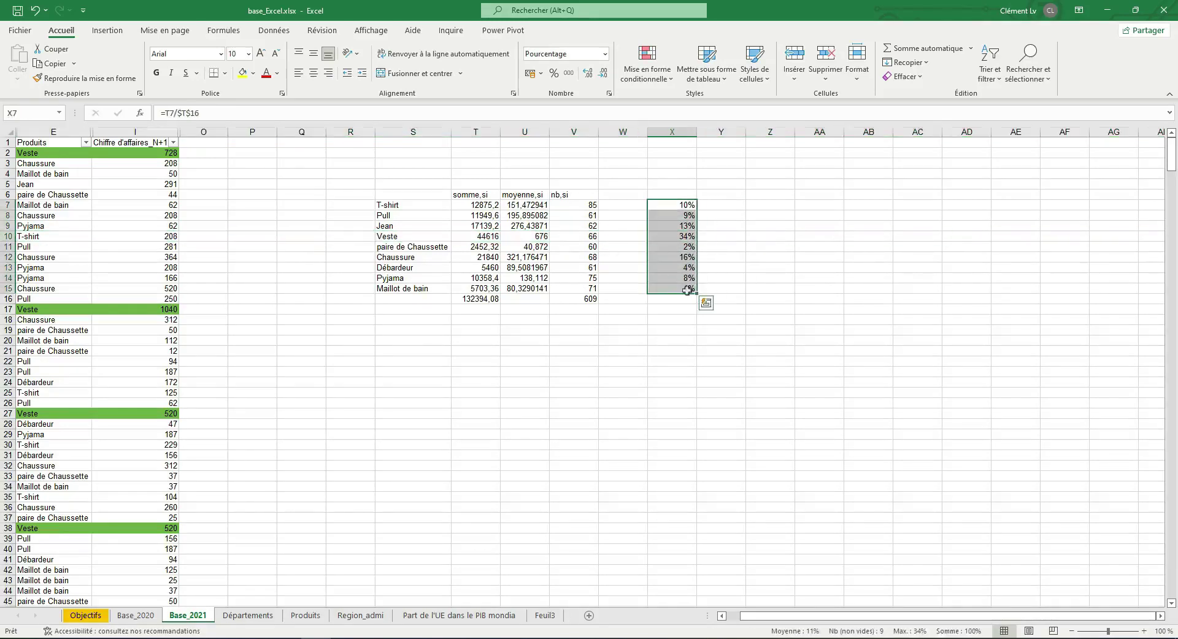
left_click(675, 310)
left_click_drag(388, 195, 697, 296)
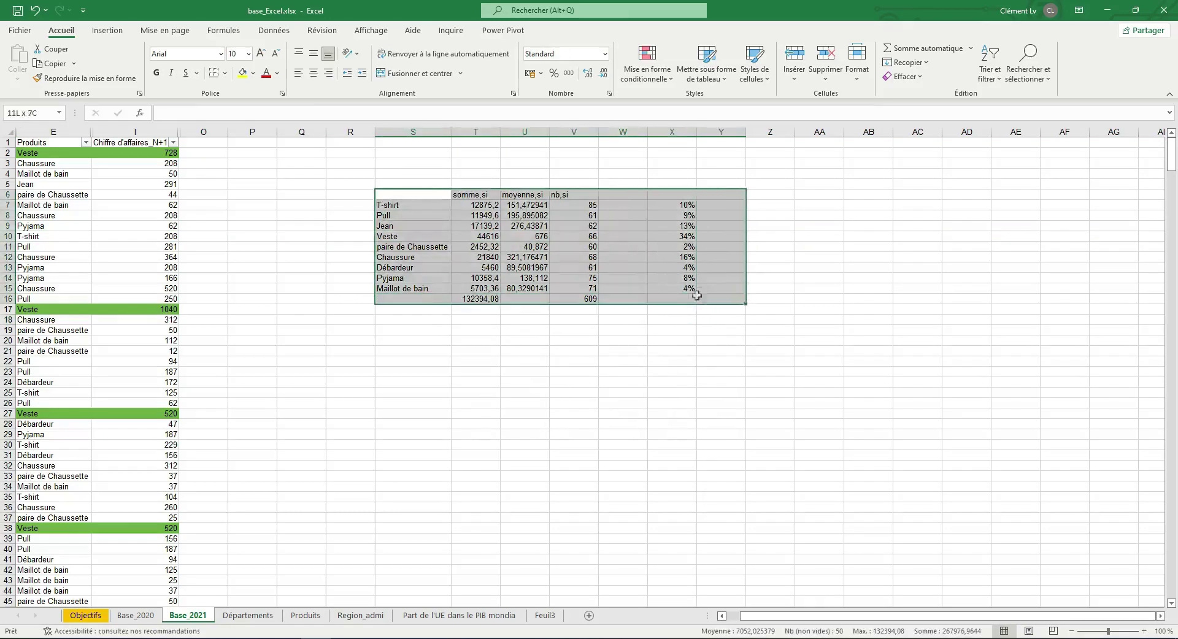
left_click(614, 338)
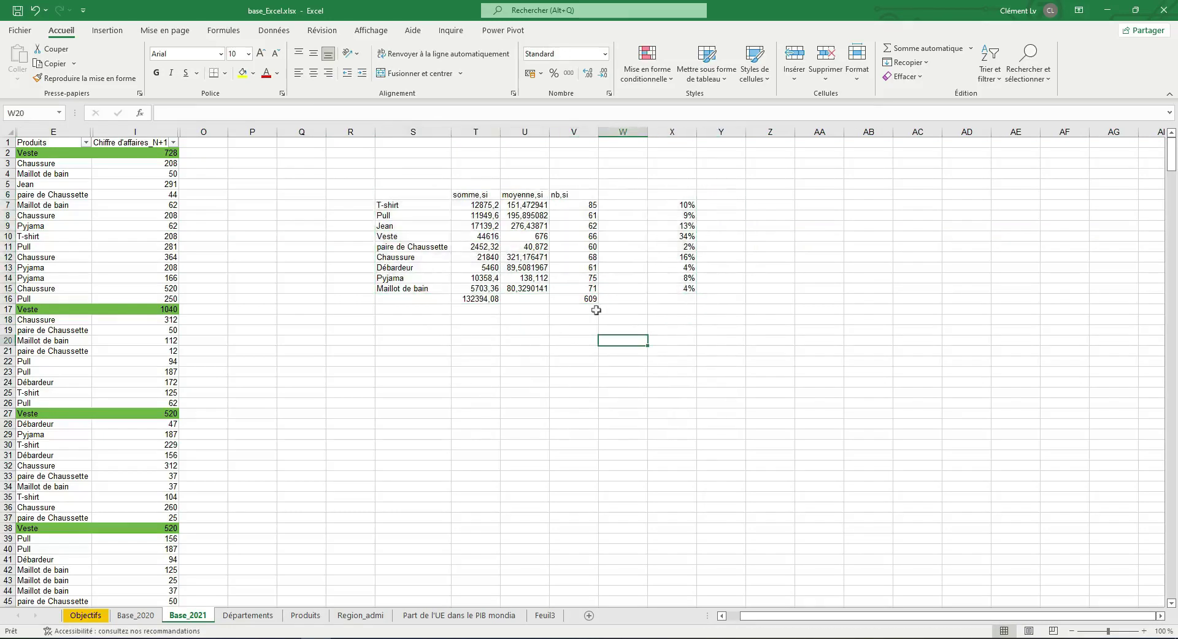